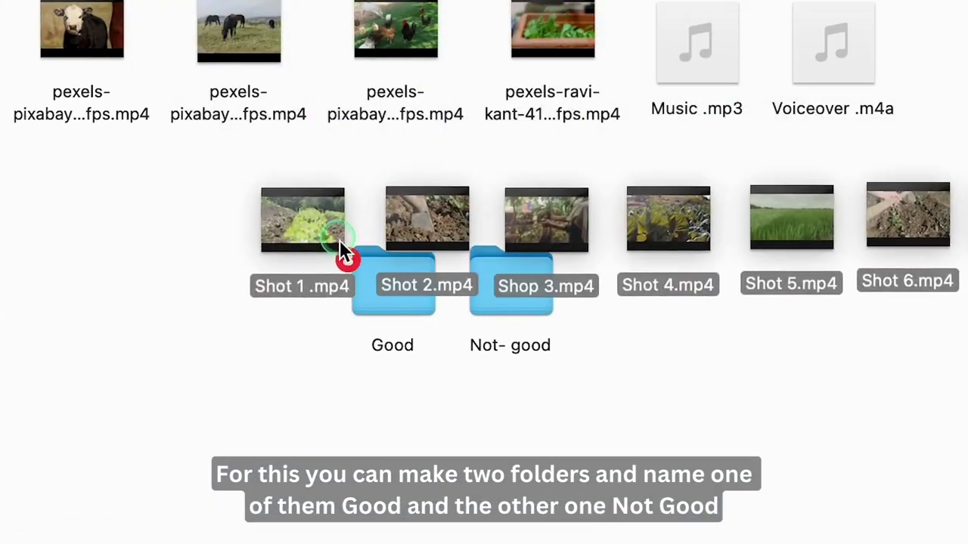
# Step: Move the numbered shot clips into the Good folder and rename 1234.jpg as Credit slide .jpg
pyautogui.moveTo(339, 243); pyautogui.dragTo(398, 293)
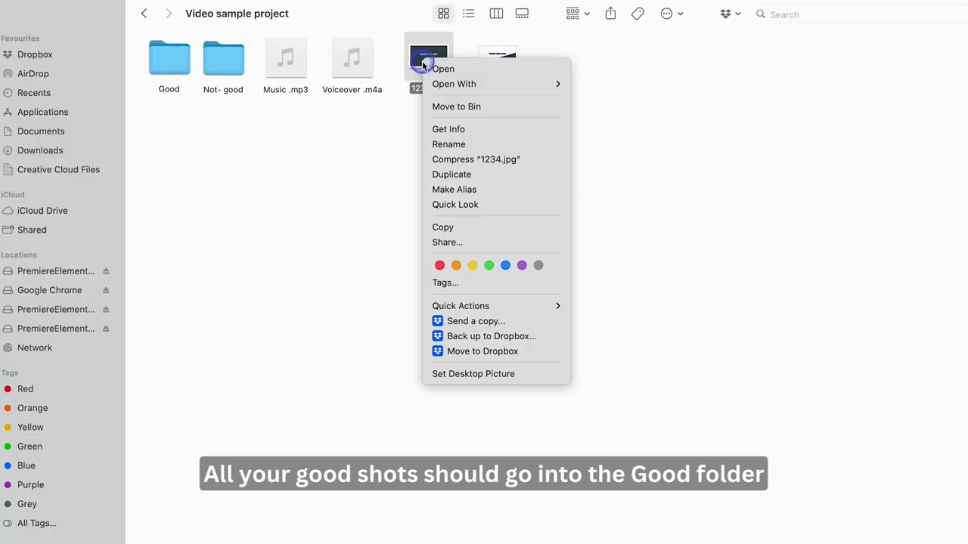
pyautogui.click(449, 145)
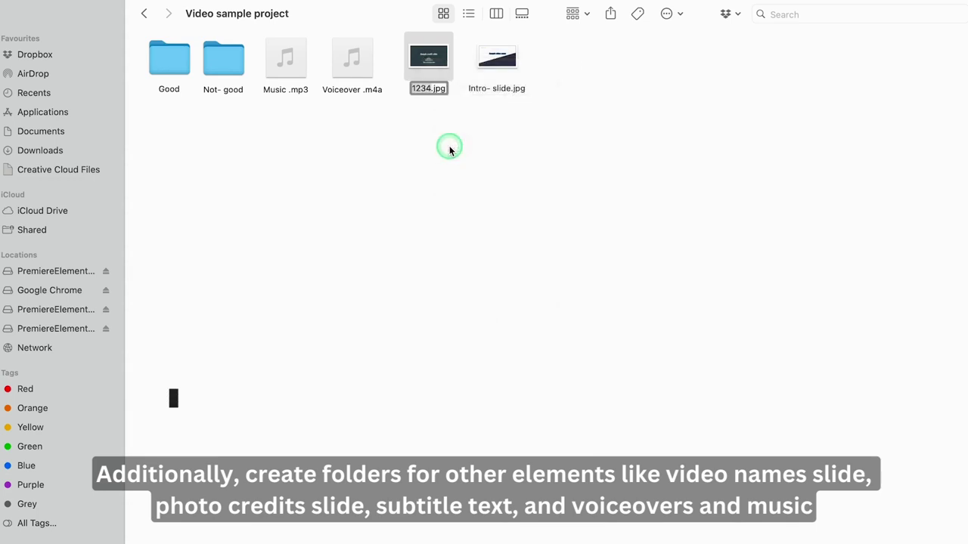
pyautogui.write('Cre')
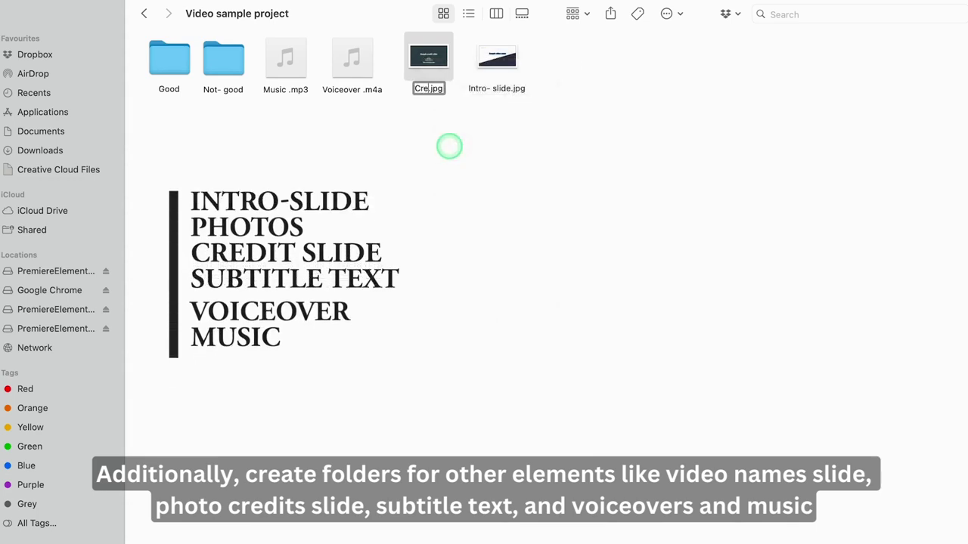
pyautogui.write('dit slide')
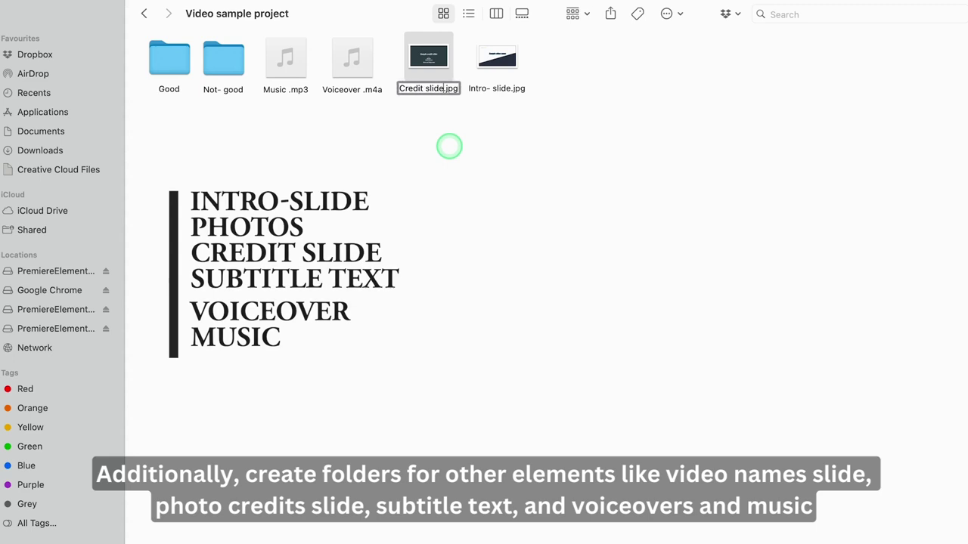
pyautogui.press('Return')
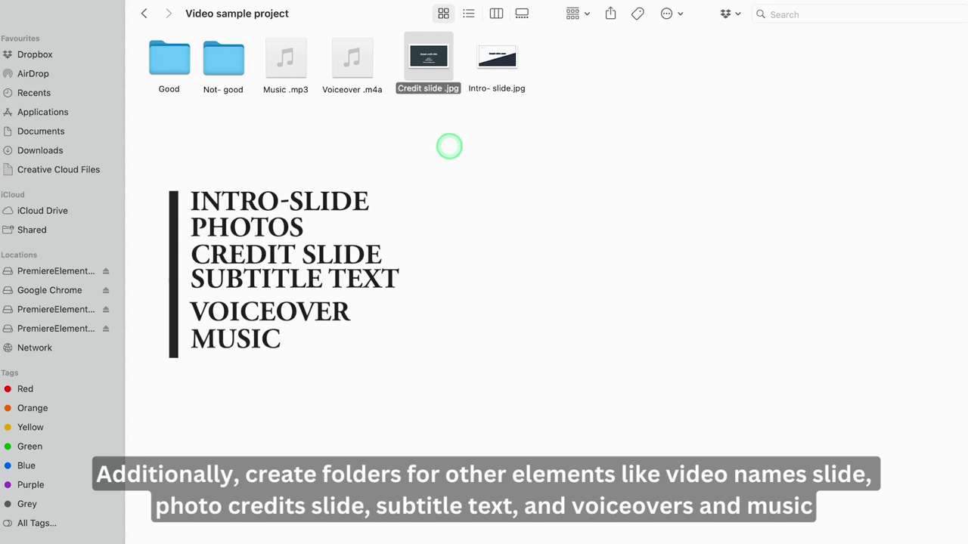
pyautogui.click(449, 148)
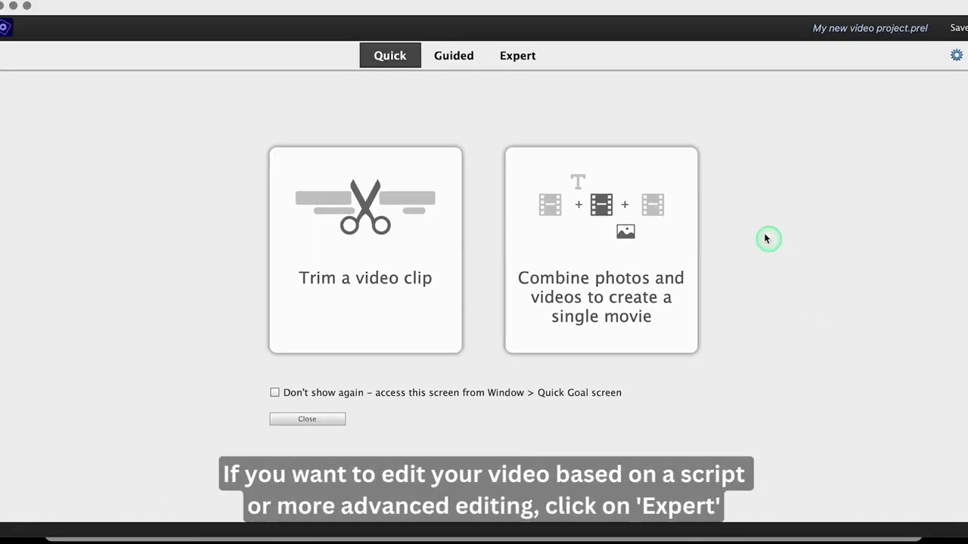
# Step: In Adobe Premiere Elements, switch to Expert mode and start a new project named Sample editing video
pyautogui.click(518, 58)
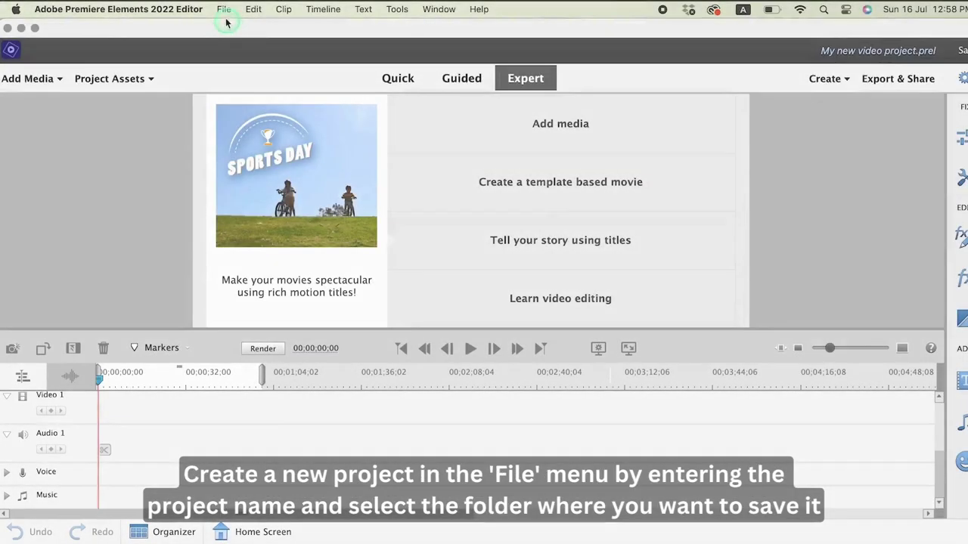
pyautogui.click(223, 9)
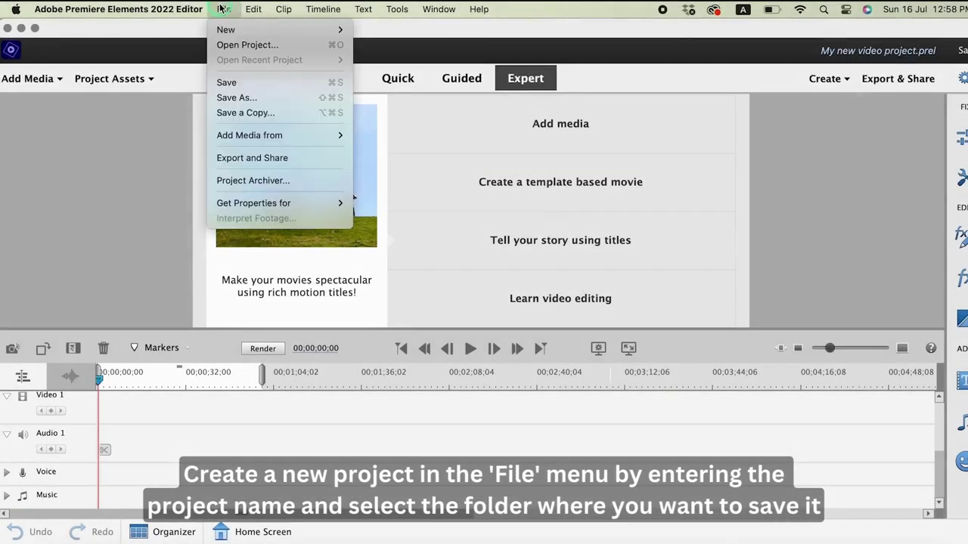
pyautogui.moveTo(227, 30)
pyautogui.click(387, 33)
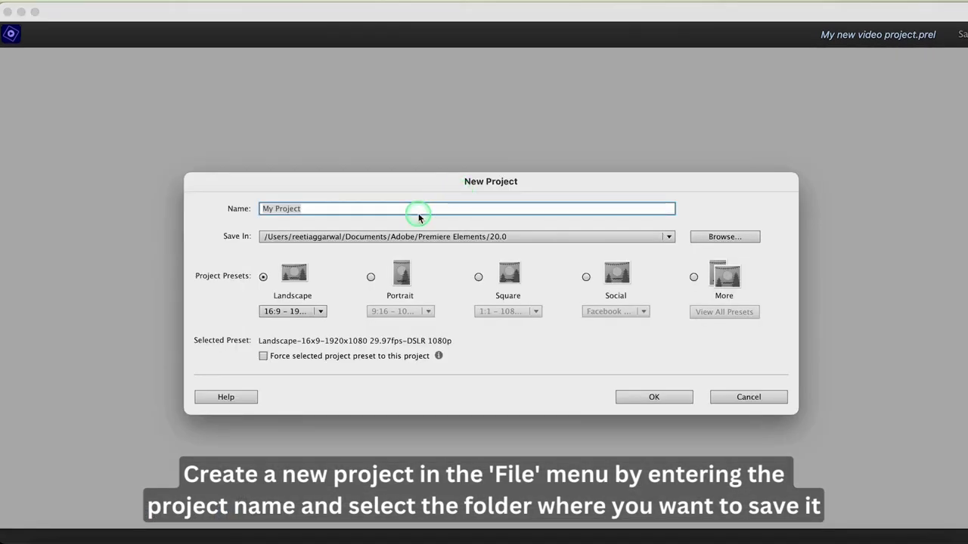
pyautogui.write('Sample editing video')
# Step: Set the save location to the Video sample project folder in Downloads and create the project
pyautogui.click(526, 242)
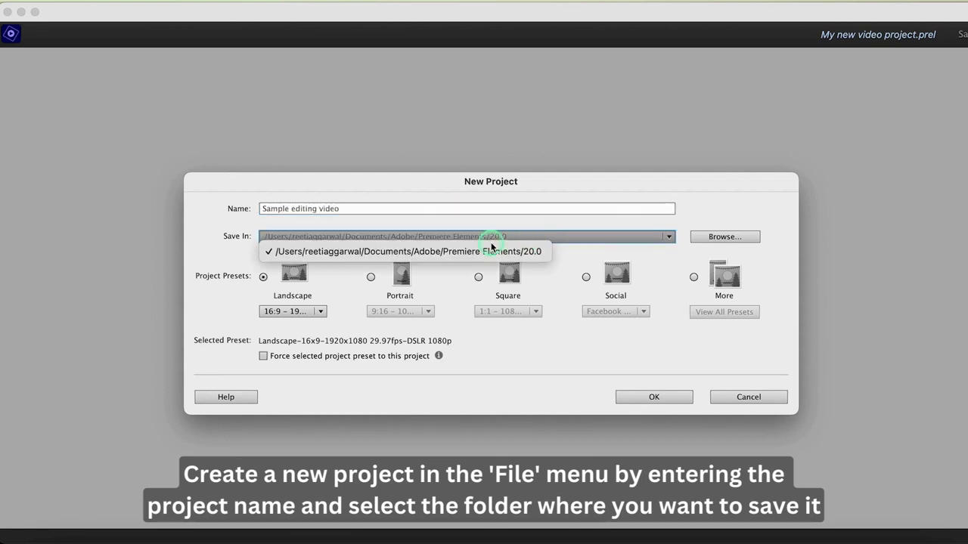
pyautogui.click(720, 238)
pyautogui.click(722, 239)
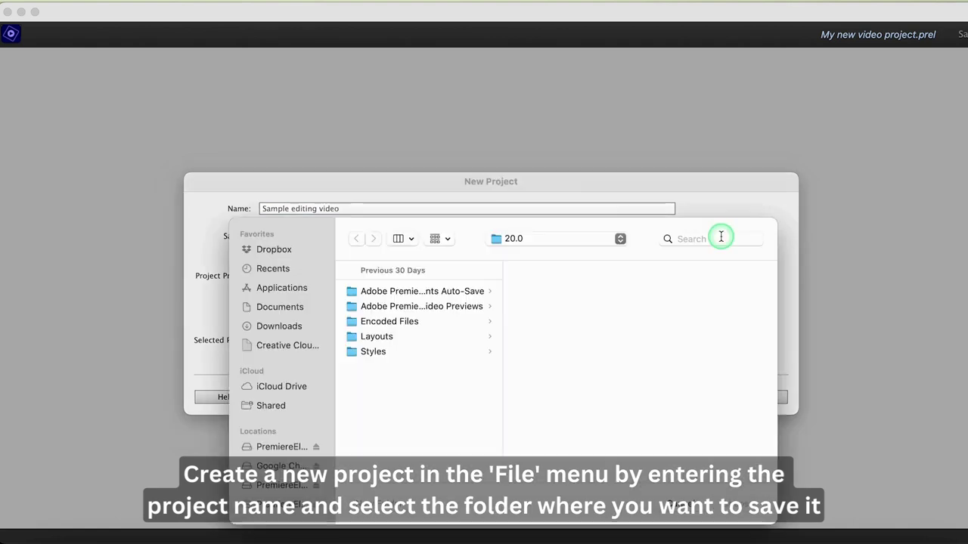
pyautogui.click(279, 326)
pyautogui.click(402, 389)
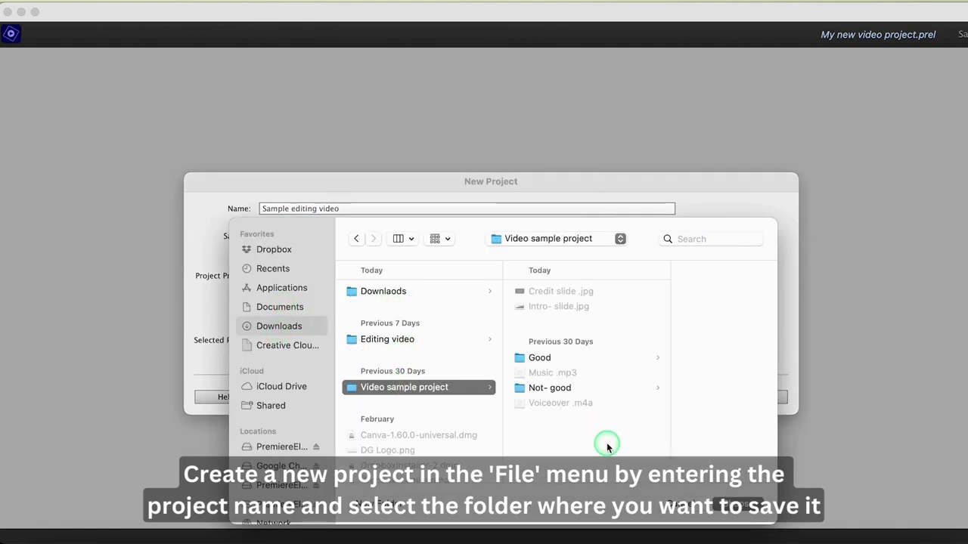
pyautogui.click(737, 504)
pyautogui.click(673, 398)
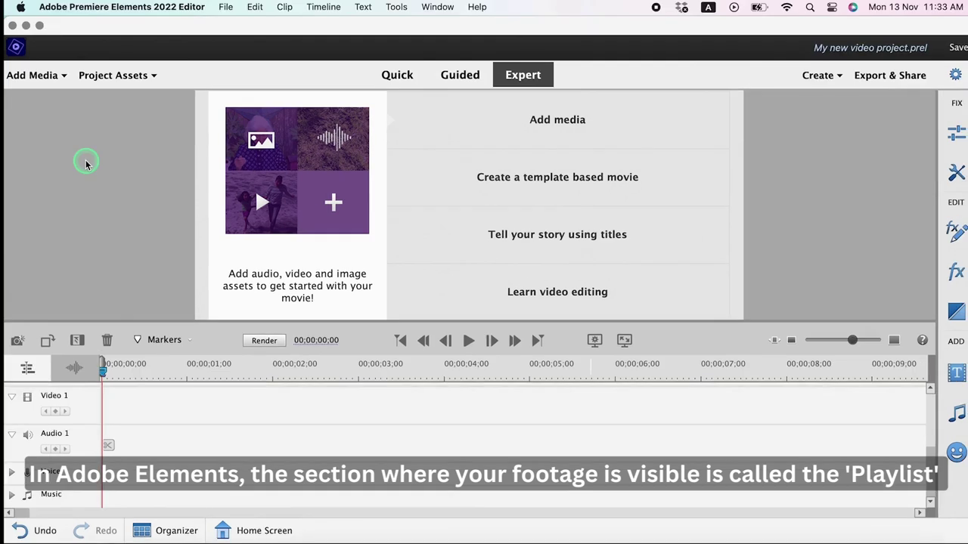
# Step: Examine the project assets and the timeline's video and audio tracks
pyautogui.click(130, 76)
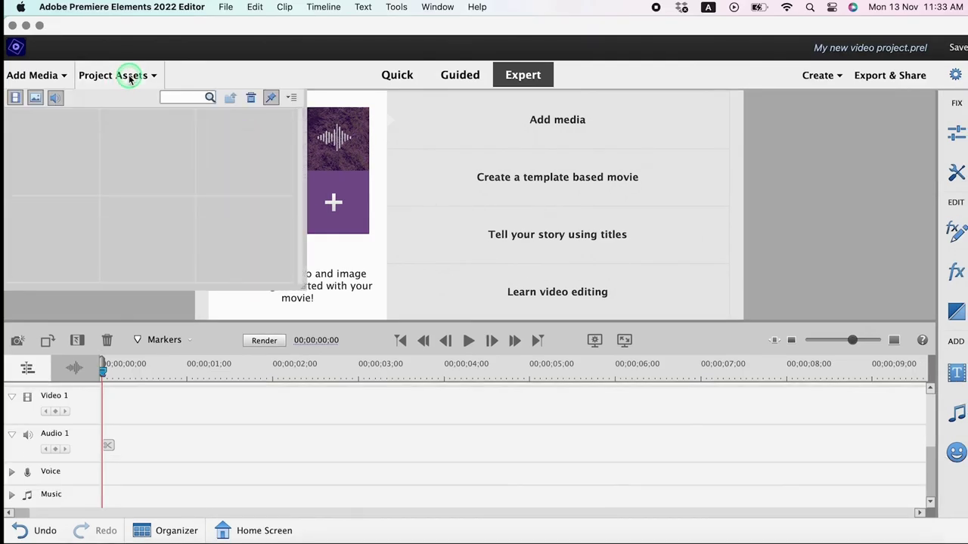
pyautogui.click(130, 76)
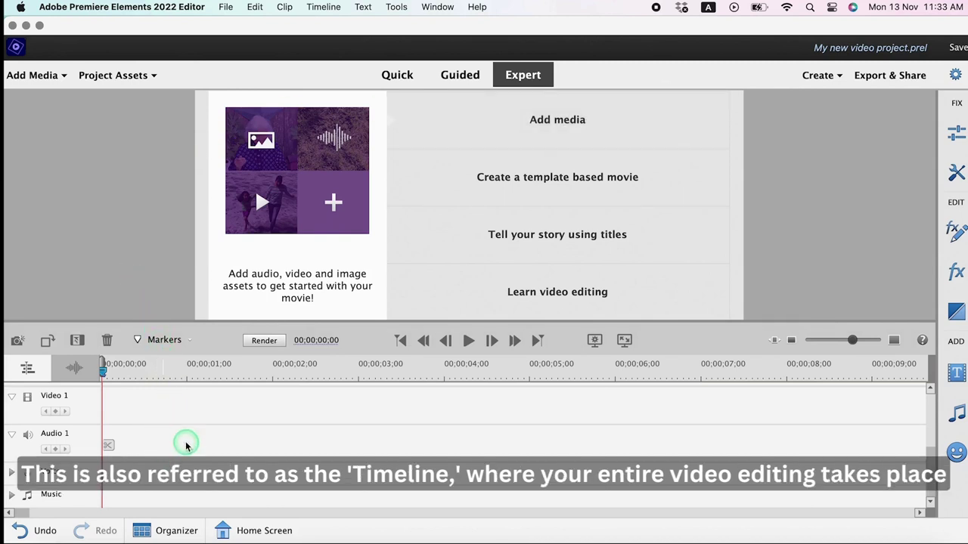
pyautogui.scroll(5, 168, 432)
pyautogui.scroll(-3, 168, 432)
pyautogui.scroll(-2, 168, 432)
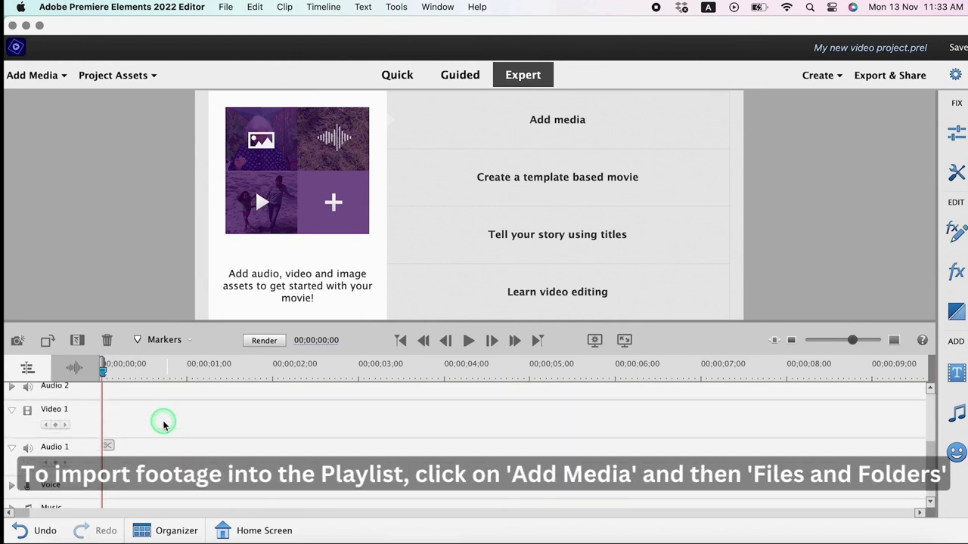
# Step: Import Shot 1 .mp4, Shot 2.mp4, Shop 3.mp4, Shot 4.mp4 and Shot 5.mp4 from the Good folder
pyautogui.click(42, 75)
pyautogui.click(58, 160)
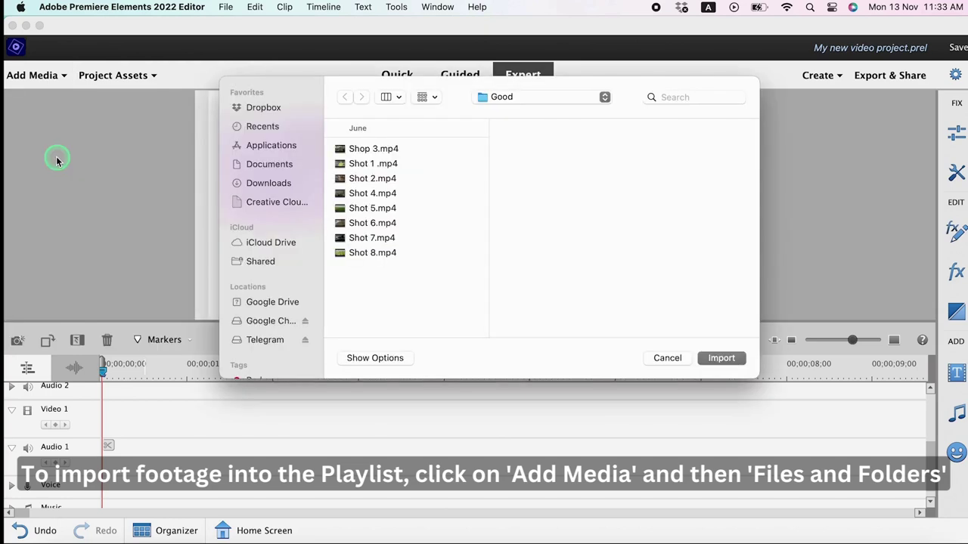
pyautogui.click(357, 164)
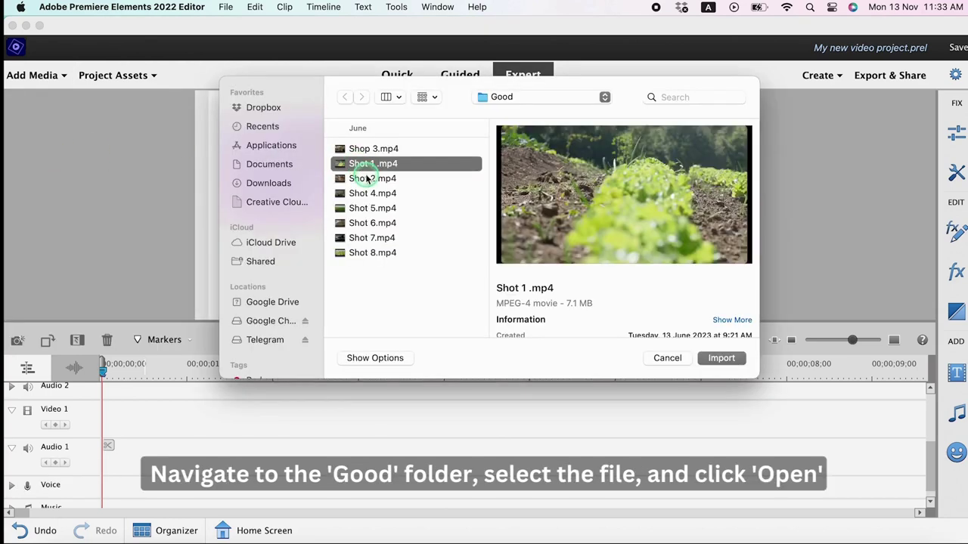
pyautogui.keyDown('shift'); pyautogui.click(364, 178); pyautogui.keyUp('shift')
pyautogui.keyDown('shift'); pyautogui.click(370, 194); pyautogui.keyUp('shift')
pyautogui.keyDown('shift'); pyautogui.click(371, 207); pyautogui.keyUp('shift')
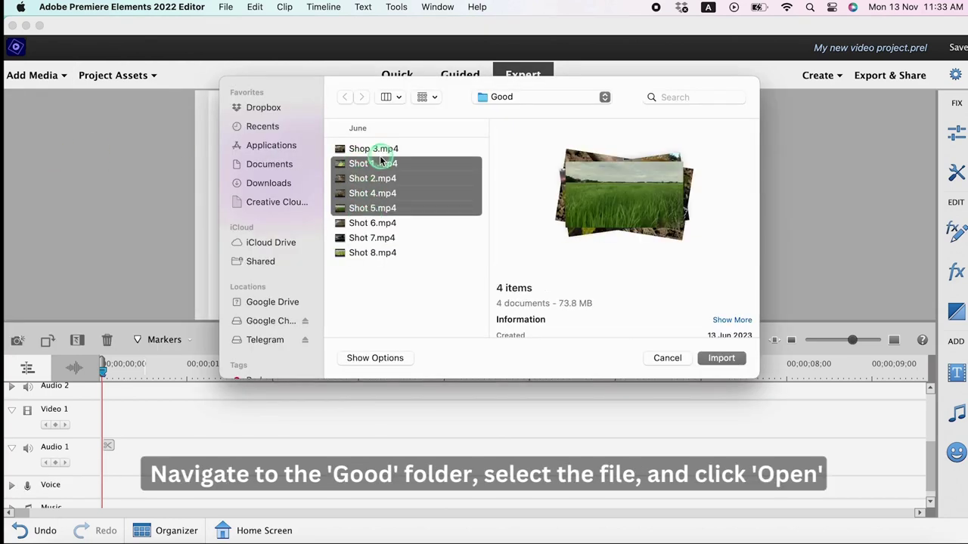
pyautogui.keyDown('shift'); pyautogui.click(382, 152); pyautogui.keyUp('shift')
pyautogui.click(728, 358)
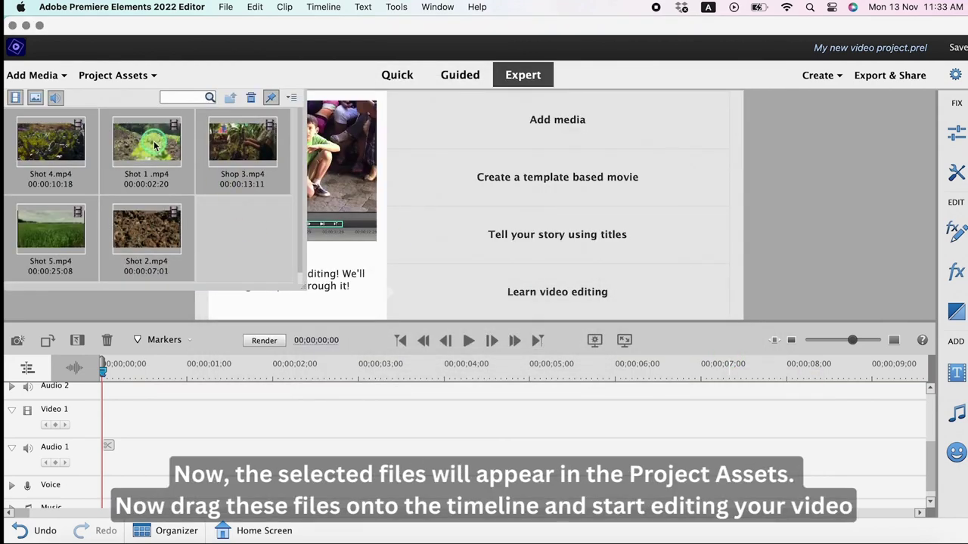
# Step: Place Shot 1 .mp4 at the start of the Video 1 track and move the playhead to 00;00;01;18
pyautogui.click(240, 259)
pyautogui.click(149, 156)
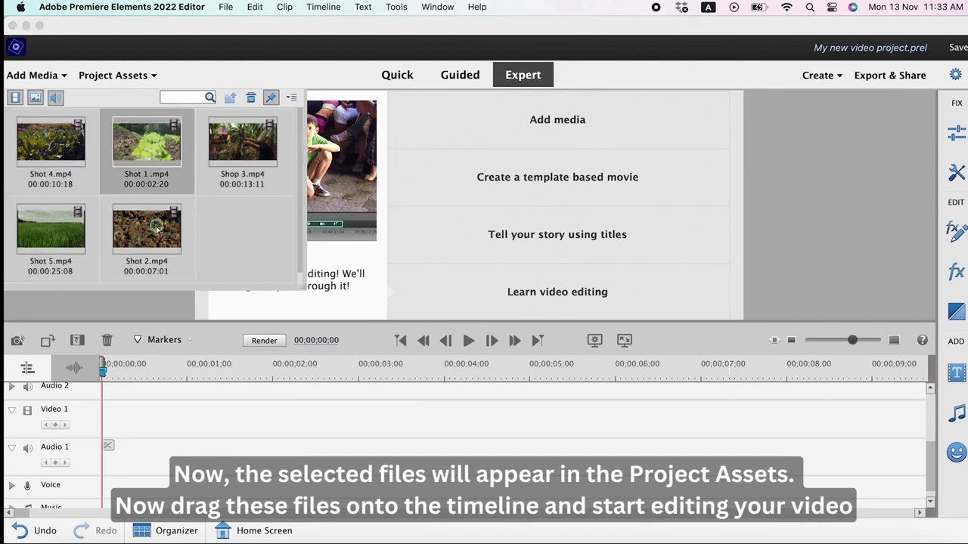
pyautogui.moveTo(152, 416); pyautogui.dragTo(89, 433)
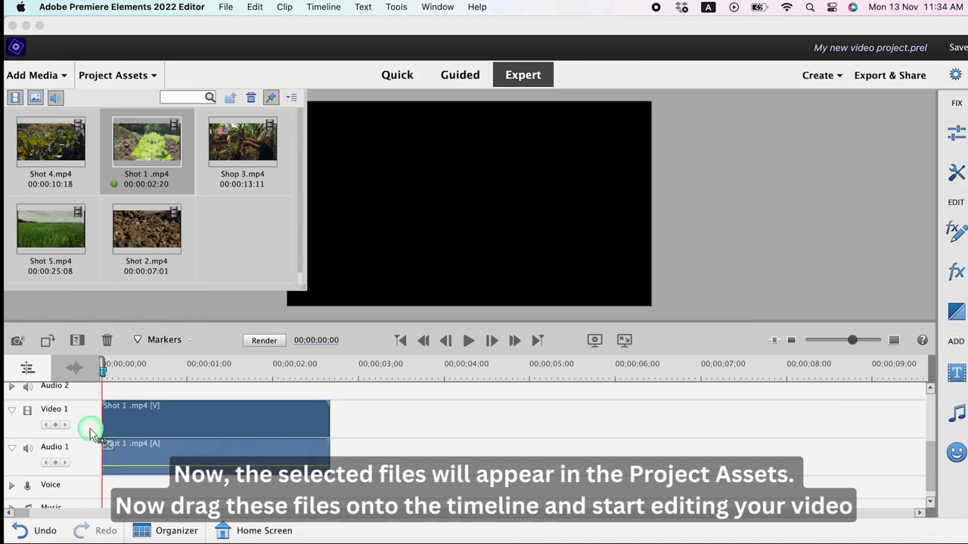
pyautogui.click(130, 369)
pyautogui.moveTo(108, 374); pyautogui.dragTo(241, 378)
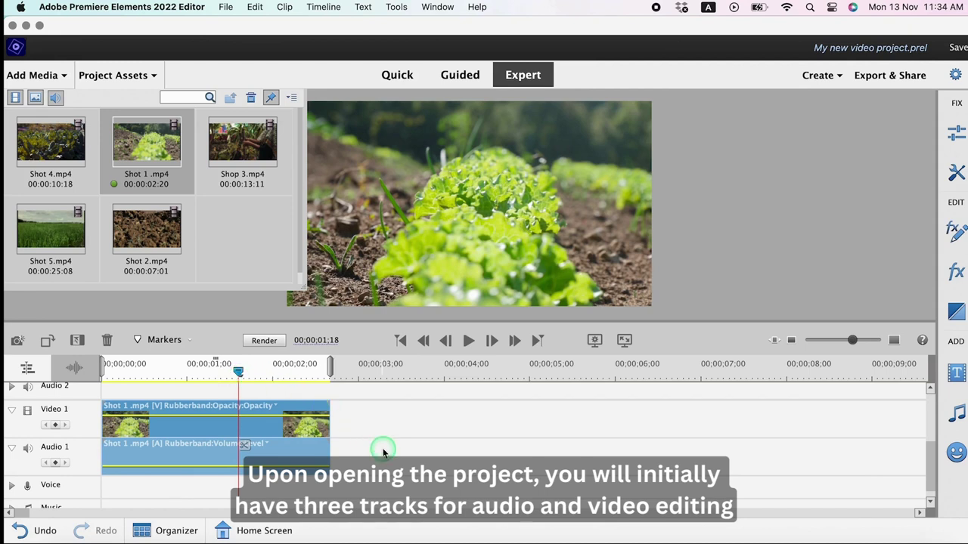
# Step: Add one video track and one audio track to the timeline, each placed after the last track
pyautogui.scroll(3, 382, 452)
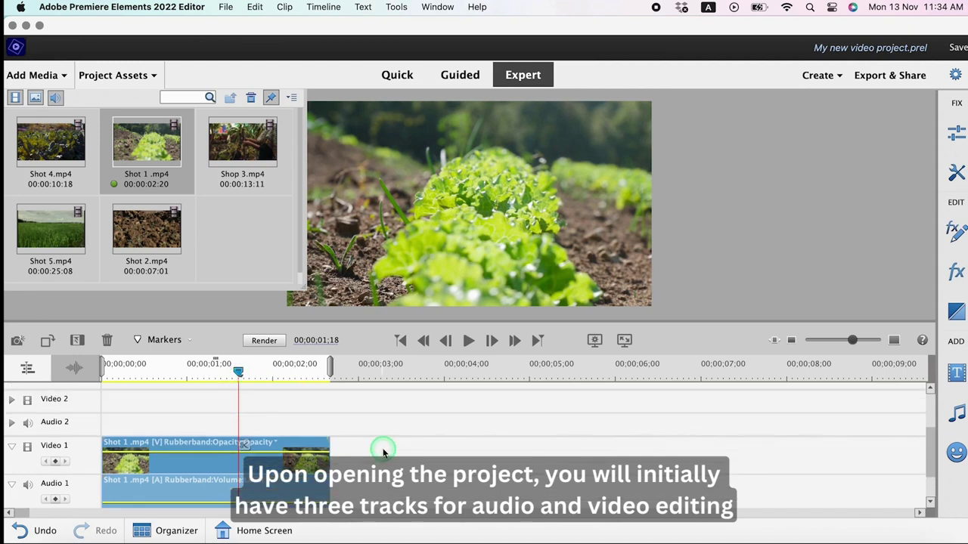
pyautogui.scroll(2, 383, 452)
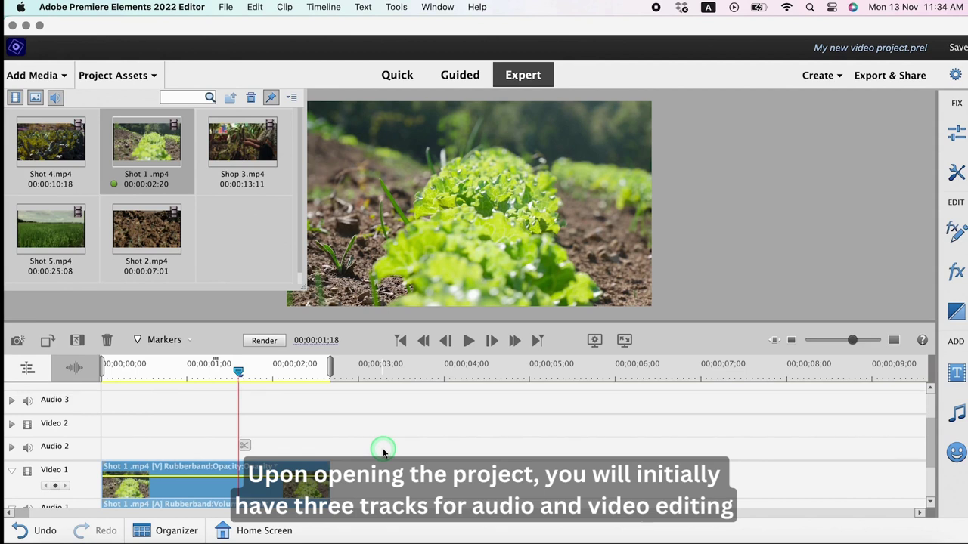
pyautogui.scroll(1, 383, 452)
pyautogui.scroll(1, 383, 452)
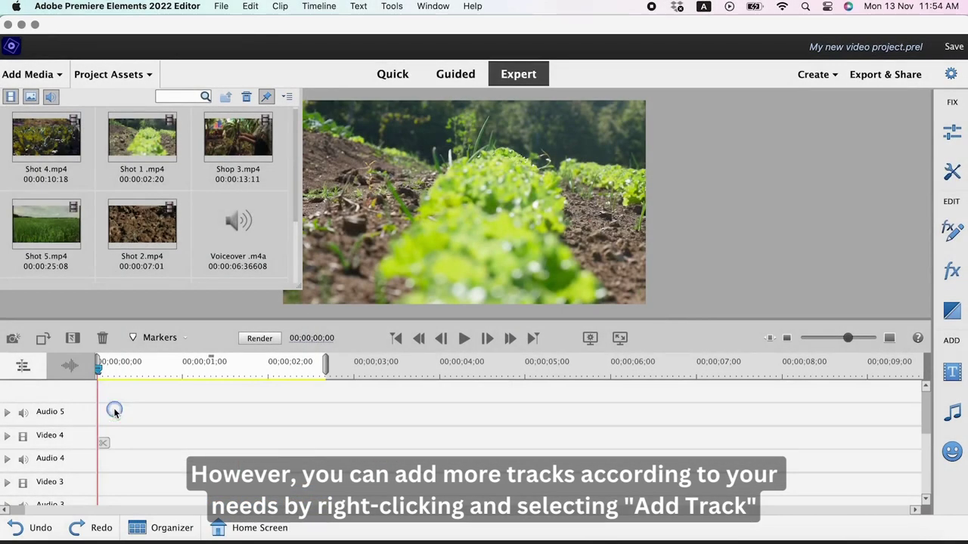
pyautogui.rightClick(115, 411)
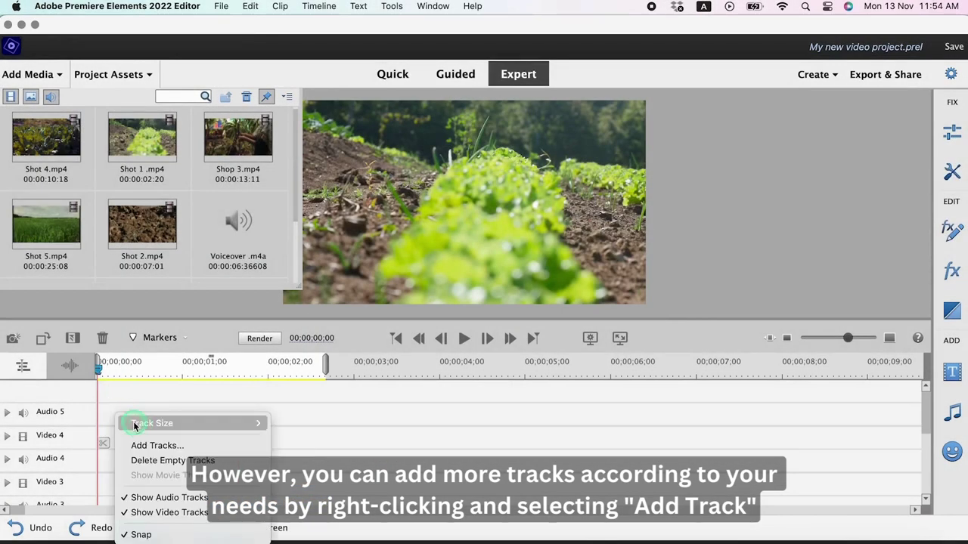
pyautogui.click(152, 446)
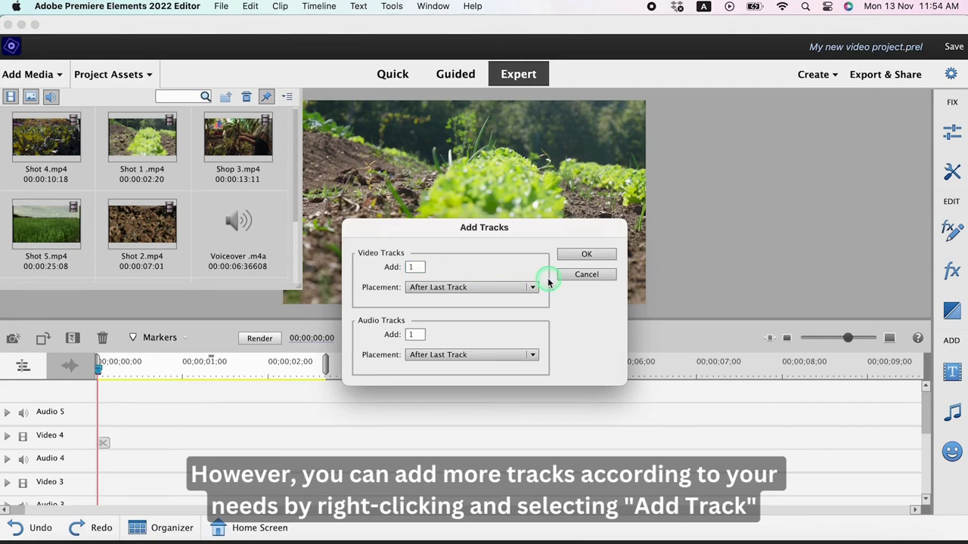
pyautogui.click(593, 254)
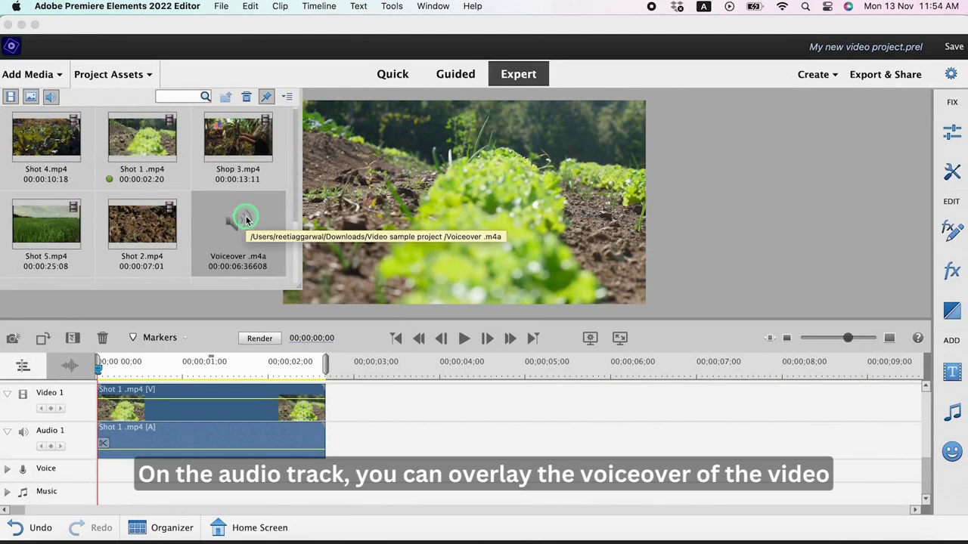
# Step: Place Voiceover .m4a at the start of the Voice track and Music .mp3 at the start of the Music track
pyautogui.moveTo(138, 460); pyautogui.dragTo(96, 477)
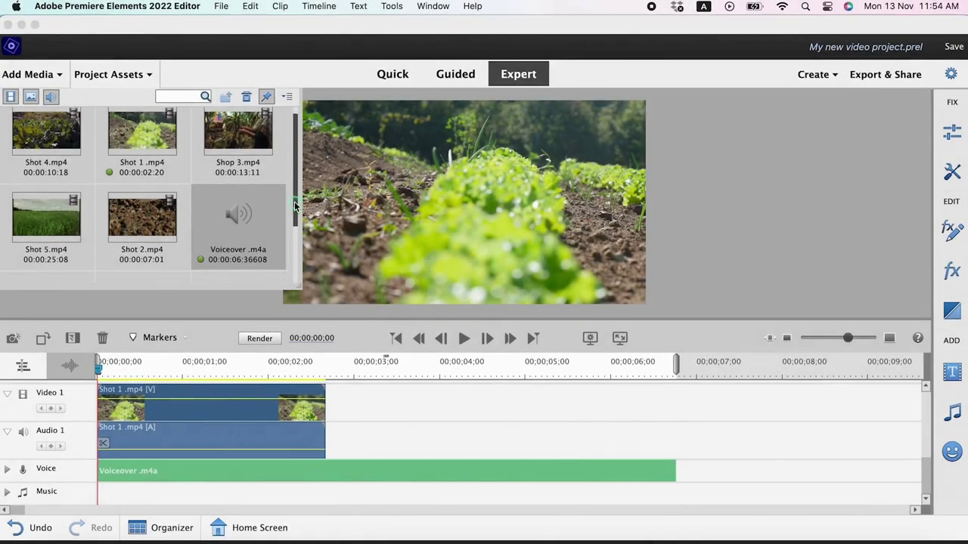
pyautogui.scroll(-2, 296, 252)
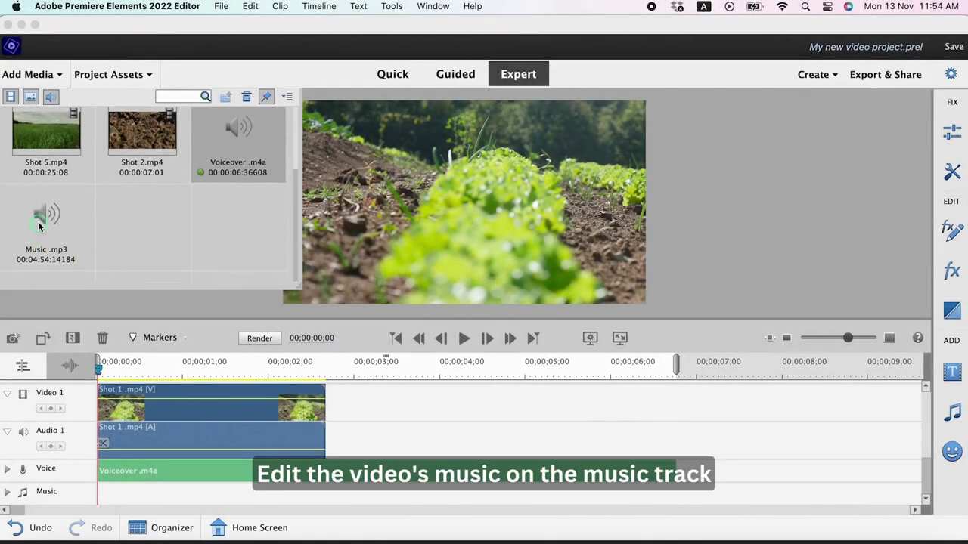
pyautogui.moveTo(39, 226); pyautogui.dragTo(146, 467)
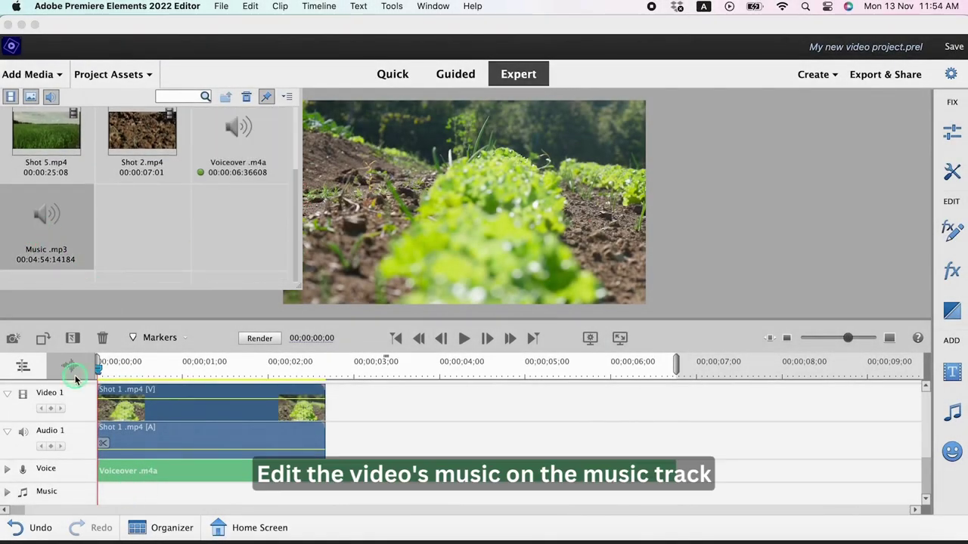
pyautogui.moveTo(41, 217); pyautogui.dragTo(97, 503)
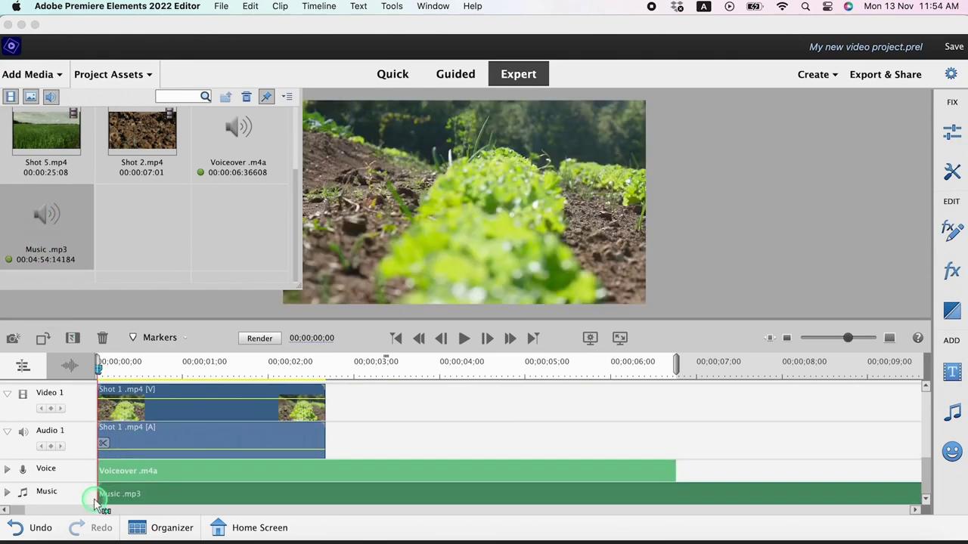
# Step: Scrub the playhead to 00;00;00;15 and view the Shot 1 clip on the Video 1 and Audio 1 tracks
pyautogui.click(124, 362)
pyautogui.moveTo(123, 362); pyautogui.dragTo(140, 363)
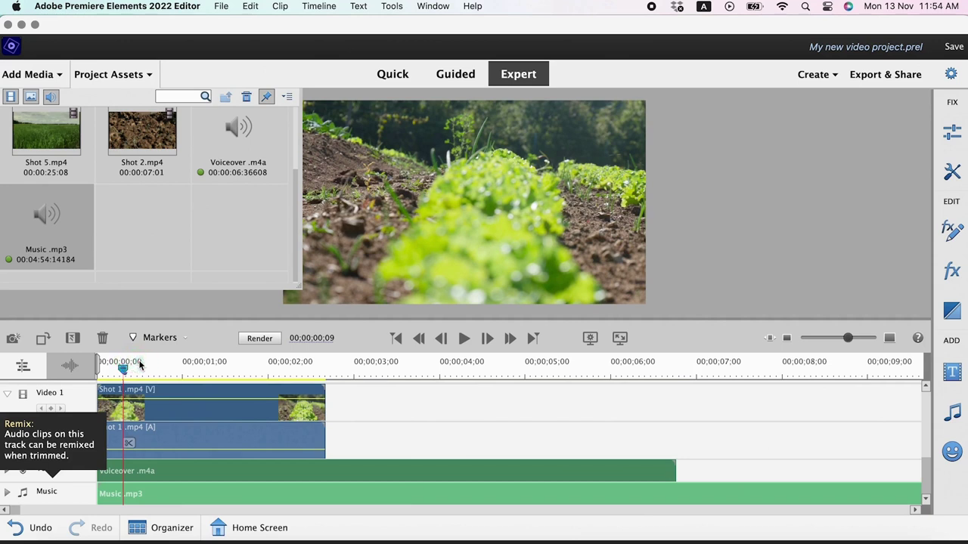
pyautogui.click(310, 438)
pyautogui.scroll(2, 310, 439)
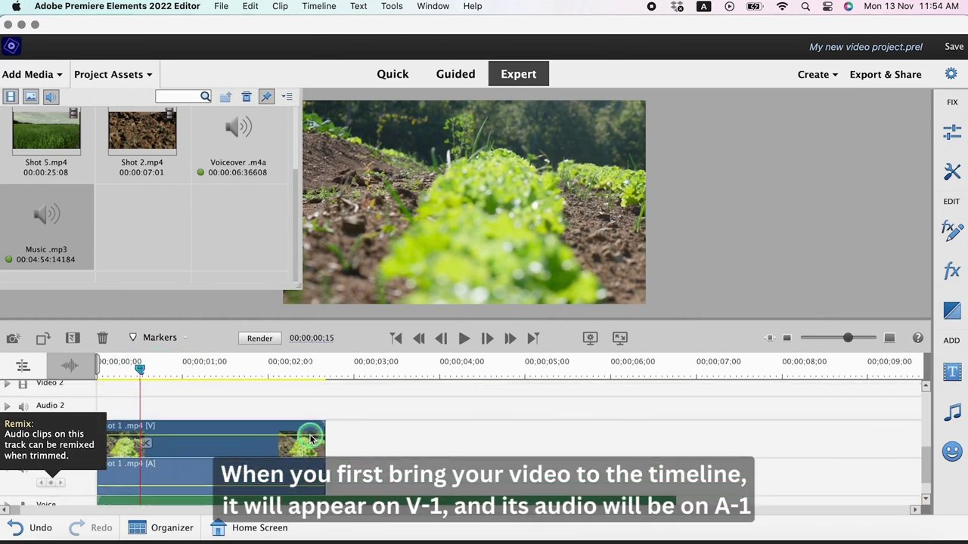
# Step: Place Shot 2.mp4 on the Video 2 track starting at about 00;00;02;13, overlapping the end of Shot 1
pyautogui.scroll(1, 310, 438)
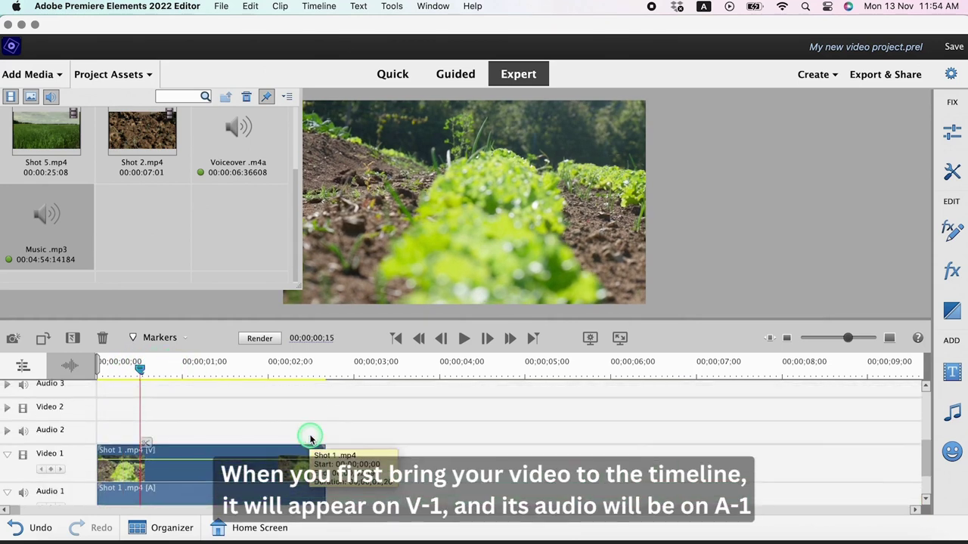
pyautogui.scroll(1, 295, 204)
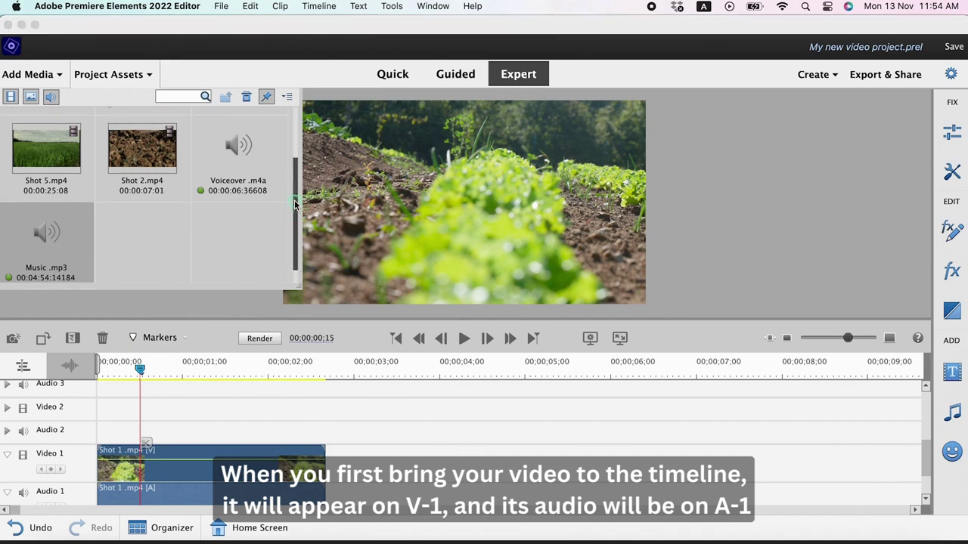
pyautogui.scroll(2, 295, 204)
pyautogui.click(135, 189)
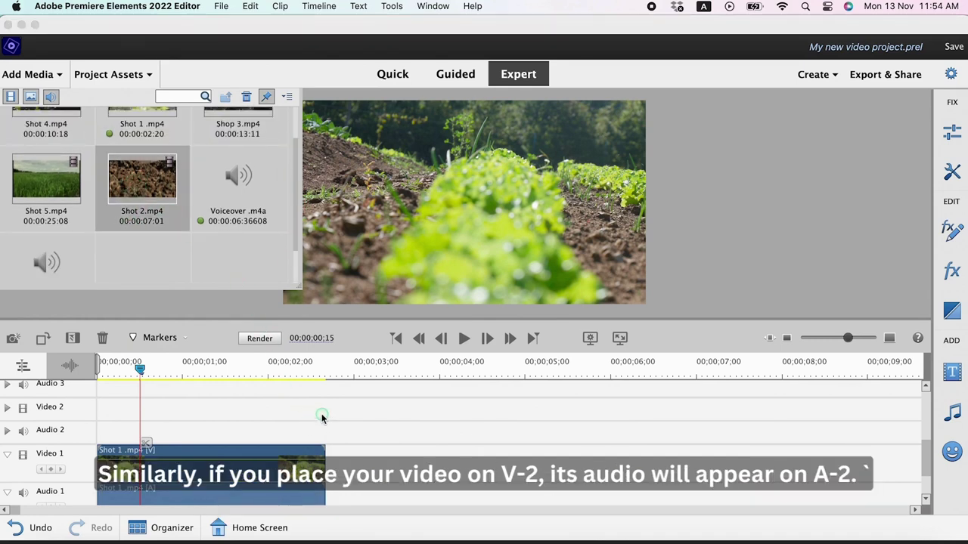
pyautogui.moveTo(279, 291); pyautogui.dragTo(348, 409)
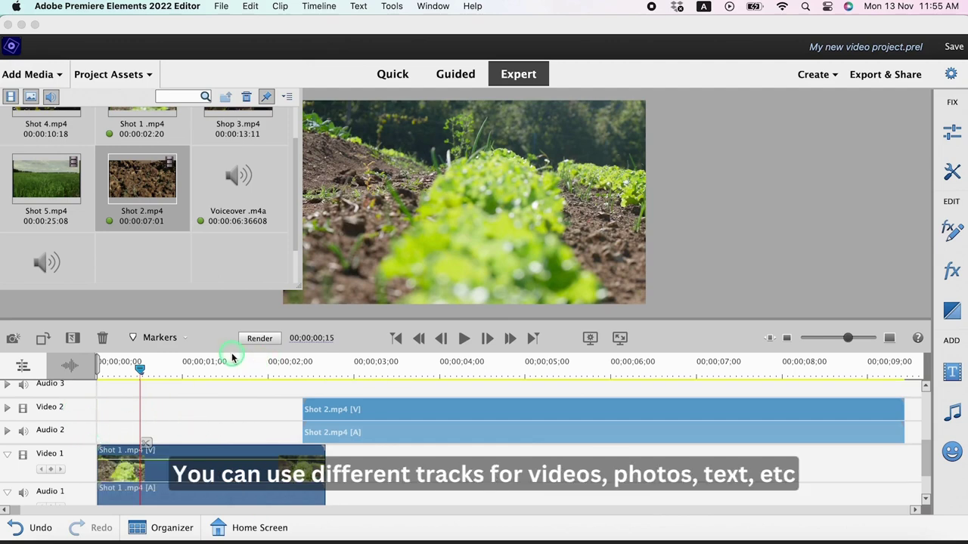
# Step: Scrub the playhead through the overlap of Shot 1 and Shot 2 around 00;00;02;18 to check which track shows in the preview
pyautogui.moveTo(242, 366); pyautogui.dragTo(264, 369)
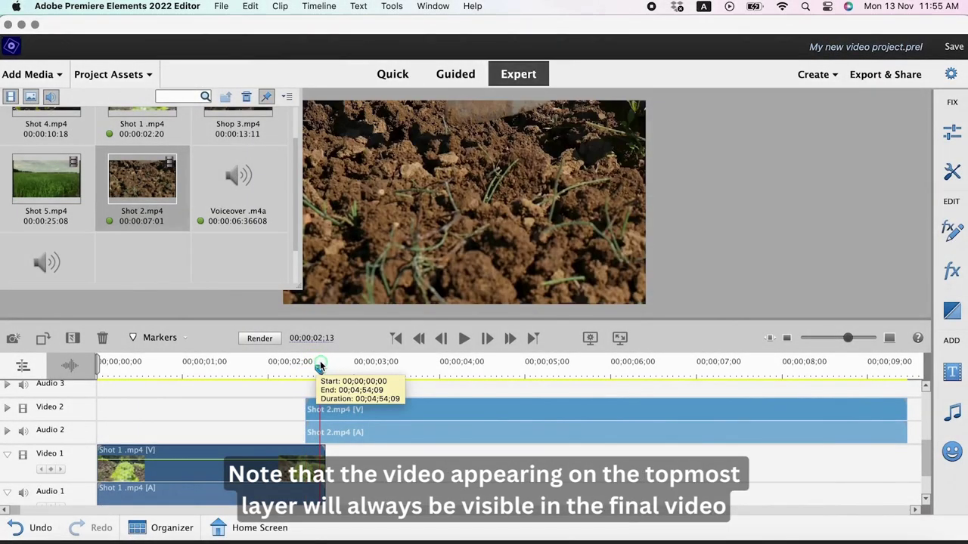
pyautogui.click(320, 366)
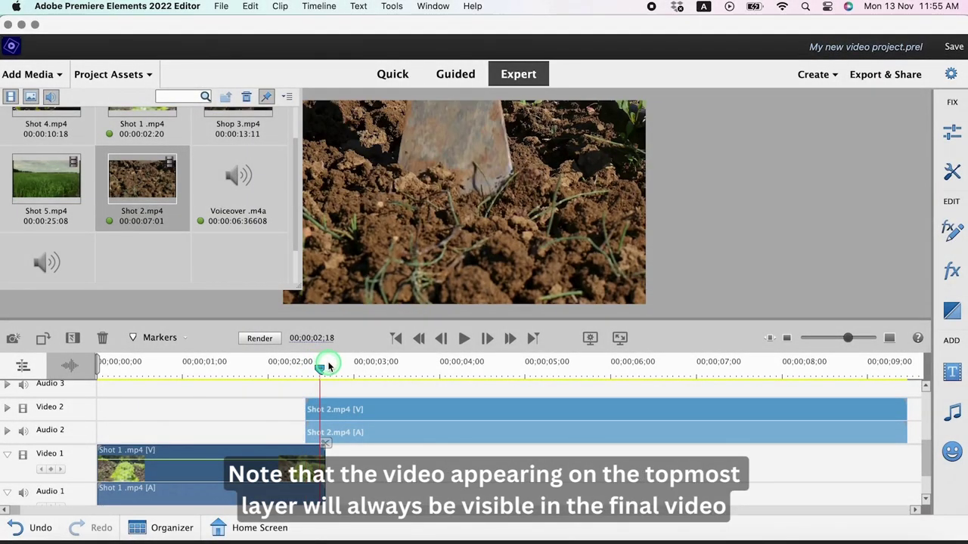
pyautogui.click(328, 366)
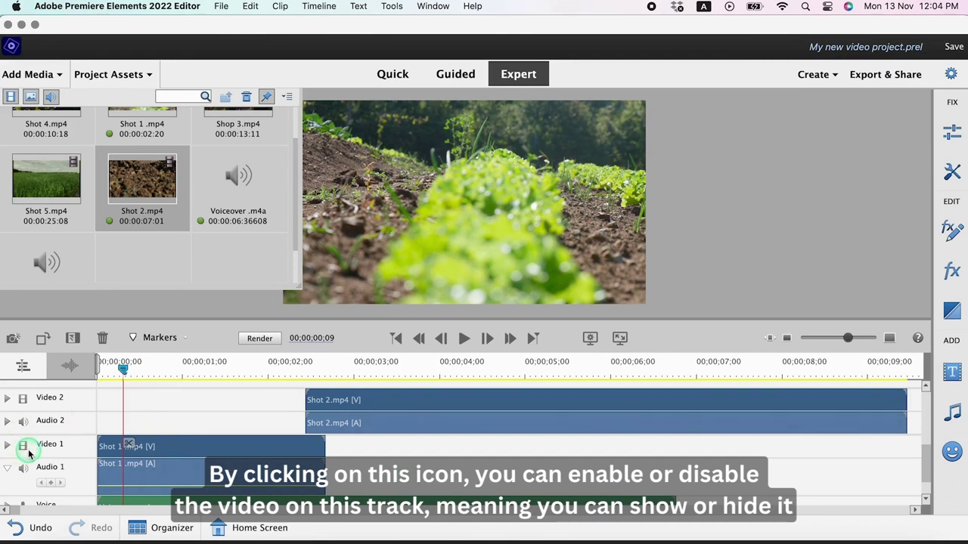
# Step: Hide the video output of the Video 1 track and show it again
pyautogui.click(24, 448)
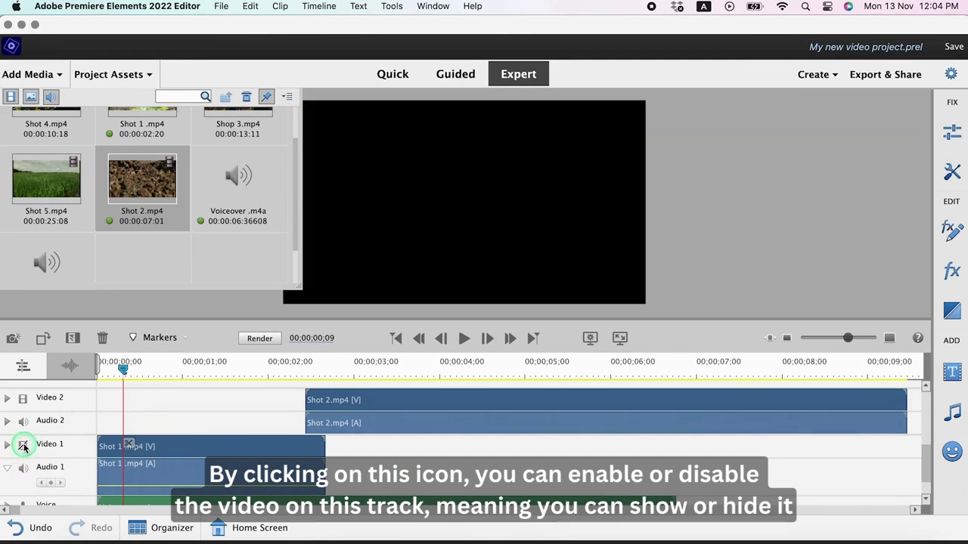
pyautogui.click(23, 447)
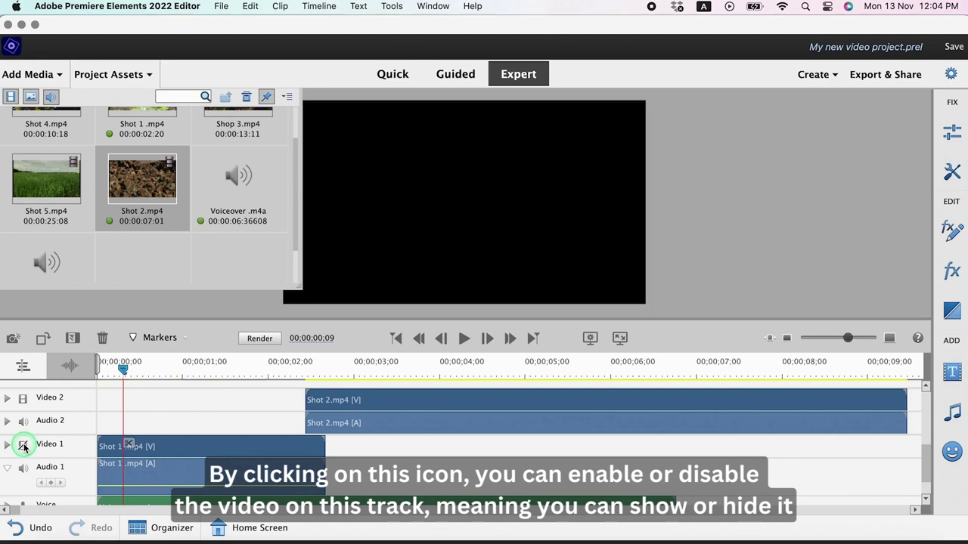
pyautogui.click(24, 446)
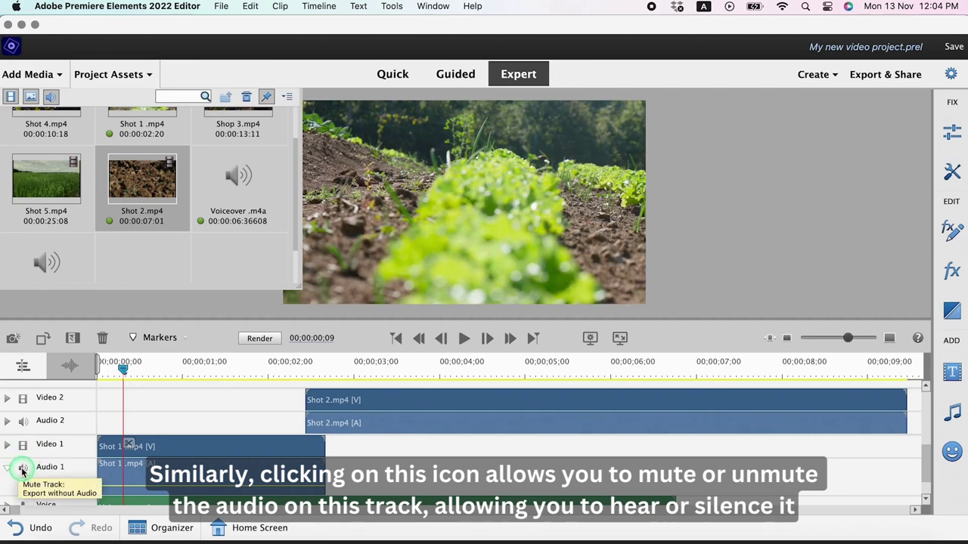
# Step: Mute the Audio 1 track, scrub the playhead to 00;00;00;27 and unmute the track
pyautogui.click(23, 468)
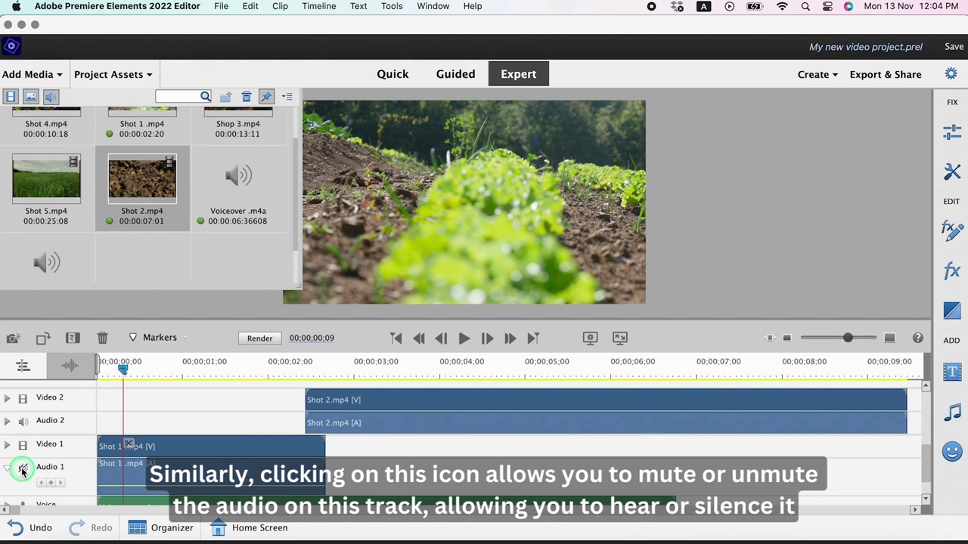
pyautogui.moveTo(134, 376); pyautogui.dragTo(173, 377)
pyautogui.click(24, 469)
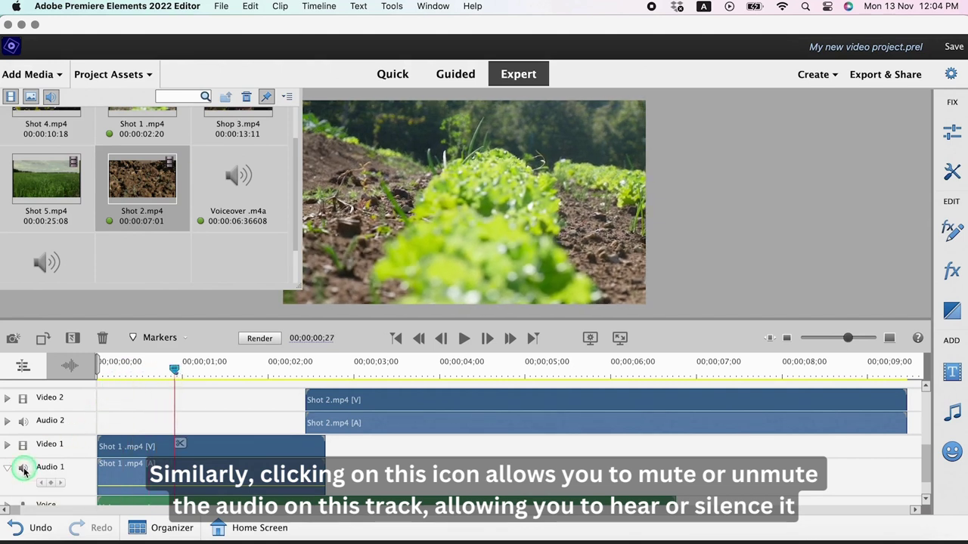
# Step: Switch to the Google Slides presentation and enter "Sample video editing" as the slide title
pyautogui.write('ample video')
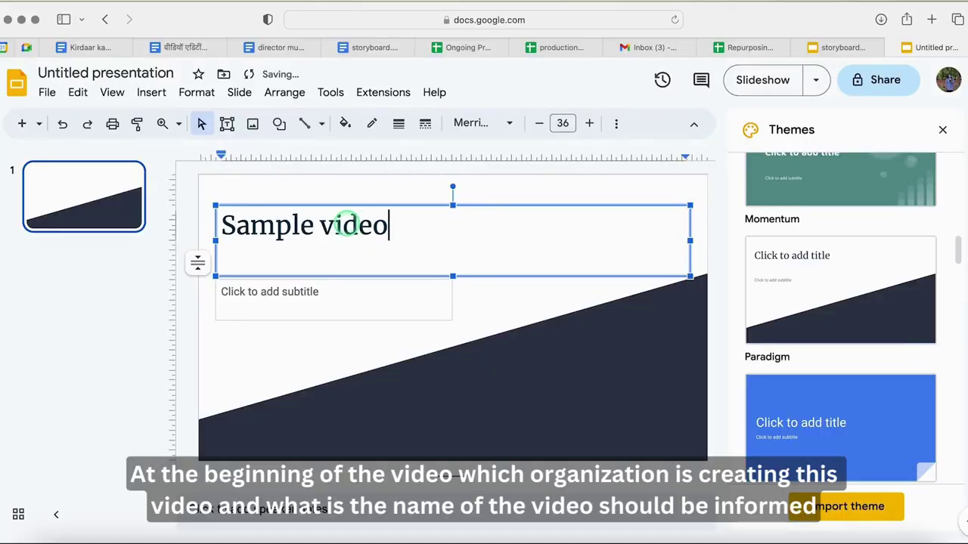
pyautogui.click(310, 368)
# Step: Insert the Digital Green logo image on the slide, shrink it and place it in the slide's upper-right corner
pyautogui.click(151, 93)
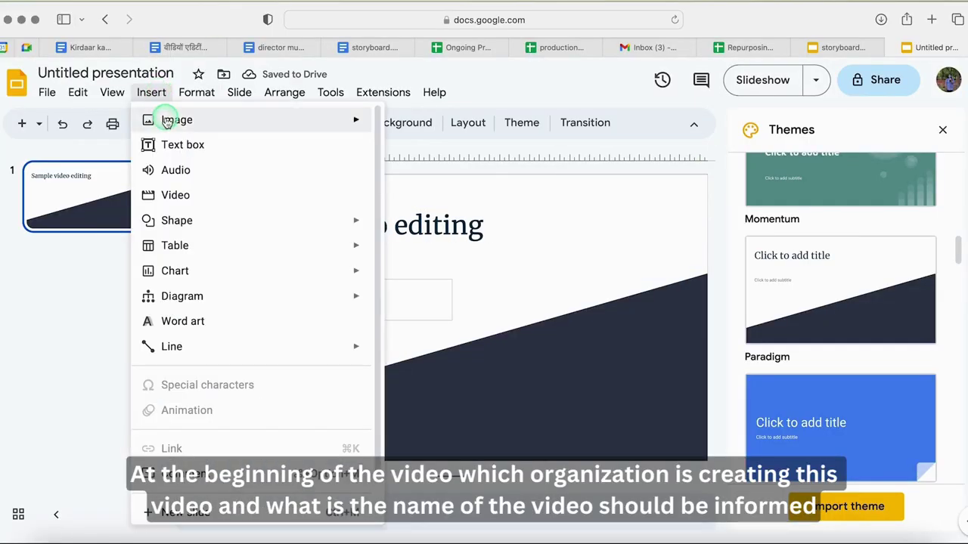
pyautogui.moveTo(303, 119)
pyautogui.click(426, 136)
pyautogui.click(270, 224)
pyautogui.click(367, 307)
pyautogui.click(727, 404)
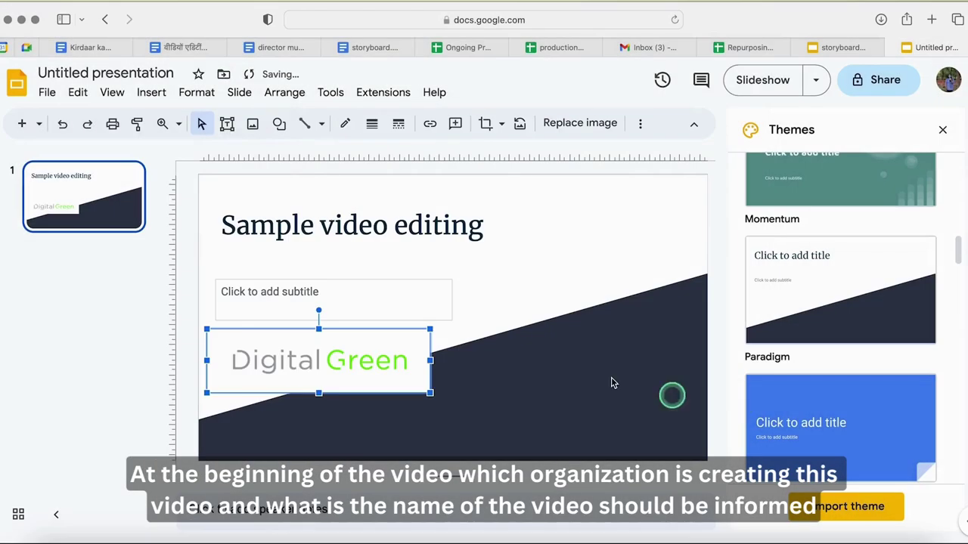
pyautogui.moveTo(684, 207); pyautogui.dragTo(684, 209)
pyautogui.moveTo(492, 238); pyautogui.dragTo(583, 216)
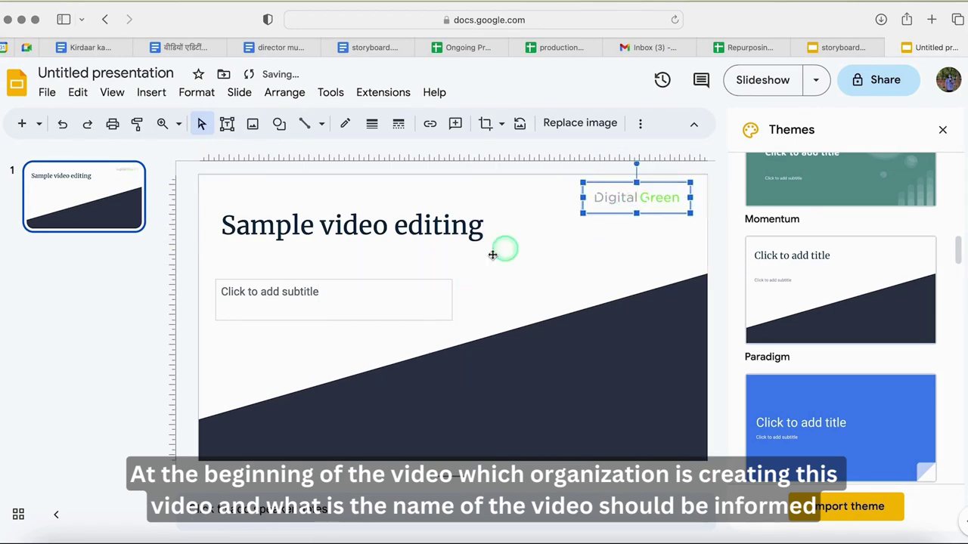
# Step: Move the slide title down toward the middle of the slide and make its text larger and bold
pyautogui.click(428, 284)
pyautogui.click(419, 253)
pyautogui.moveTo(446, 224); pyautogui.dragTo(479, 275)
pyautogui.tripleClick(479, 274)
pyautogui.click(590, 122)
pyautogui.click(590, 122)
pyautogui.click(590, 123)
pyautogui.click(590, 122)
pyautogui.click(590, 123)
pyautogui.click(590, 122)
pyautogui.click(380, 231)
pyautogui.click(519, 256)
pyautogui.moveTo(519, 256); pyautogui.dragTo(543, 256)
pyautogui.click(583, 399)
# Step: Download the current slide as a JPEG image
pyautogui.click(47, 92)
pyautogui.moveTo(249, 282)
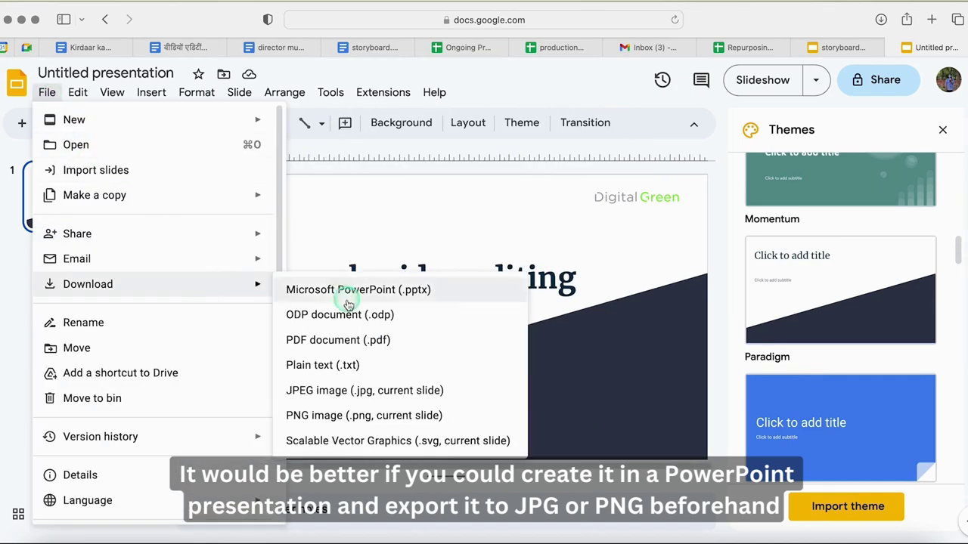
pyautogui.click(359, 395)
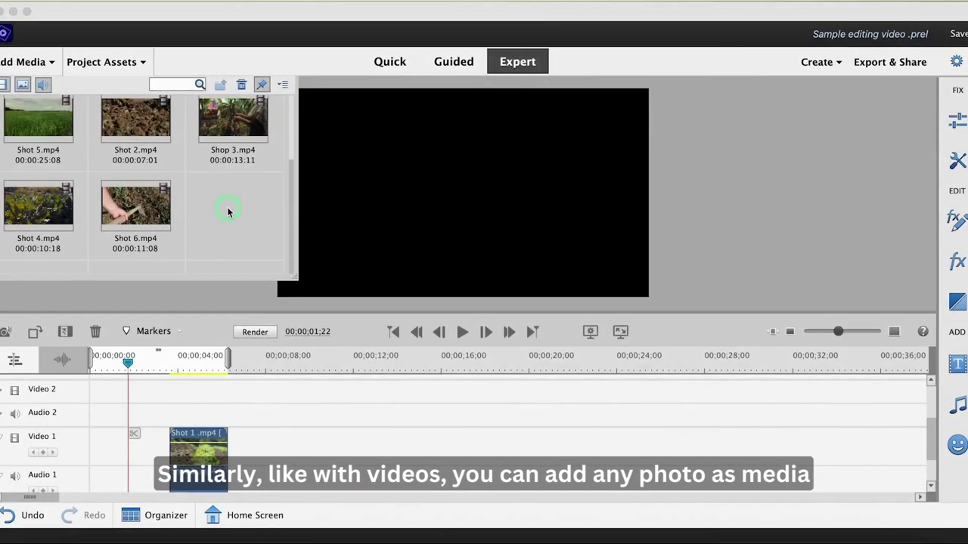
# Step: Switch to Premiere Elements, import Intro slide .jpg into the project and place it at the start of the timeline
pyautogui.doubleClick(227, 208)
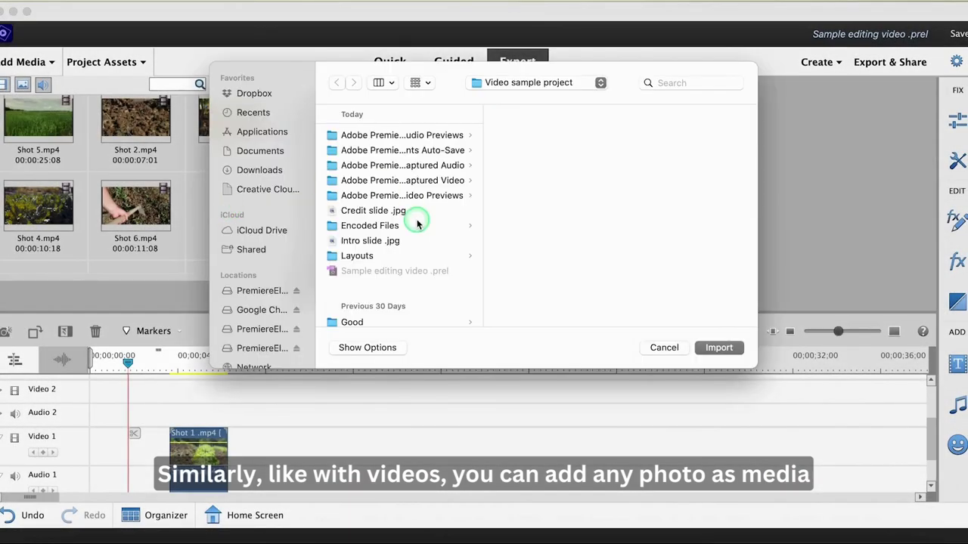
pyautogui.click(382, 241)
pyautogui.click(718, 347)
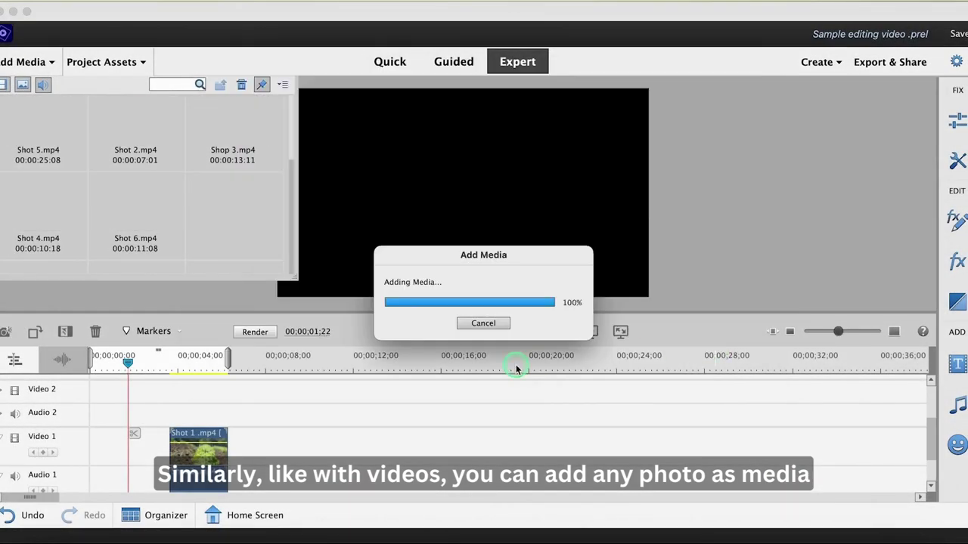
pyautogui.moveTo(257, 224); pyautogui.dragTo(95, 393)
pyautogui.click(141, 61)
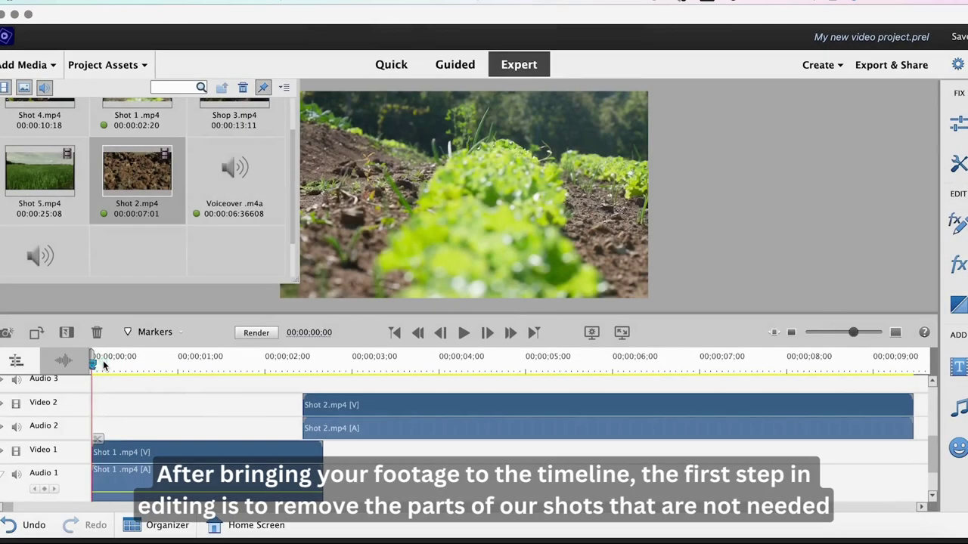
# Step: Split the Shot 2 clip on the Video 2 track at 00;00;06;09
pyautogui.moveTo(103, 364); pyautogui.dragTo(219, 366)
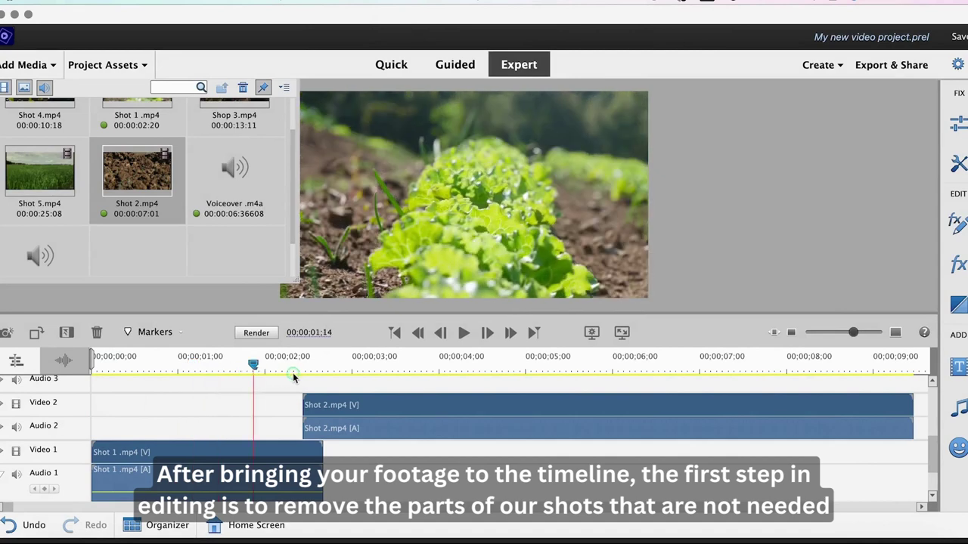
pyautogui.click(360, 373)
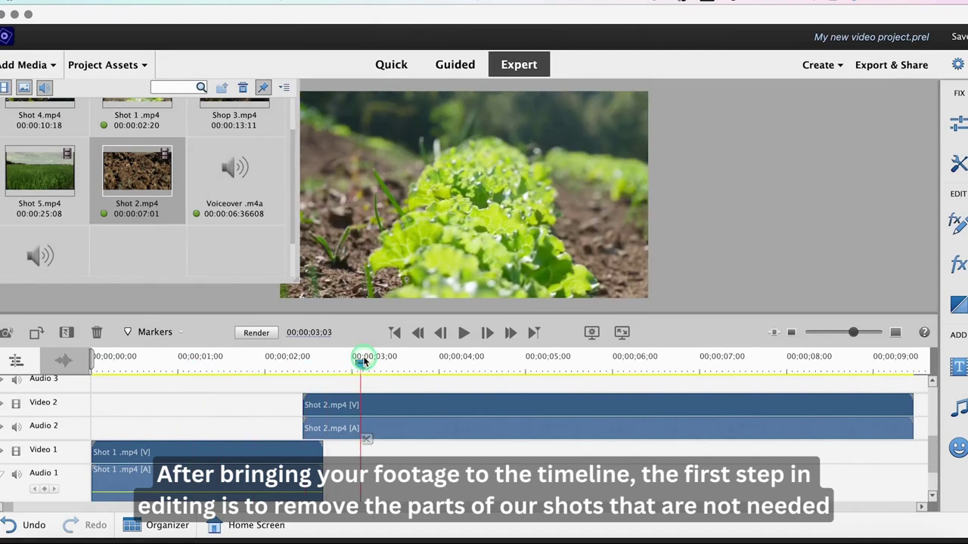
pyautogui.moveTo(361, 364); pyautogui.dragTo(641, 392)
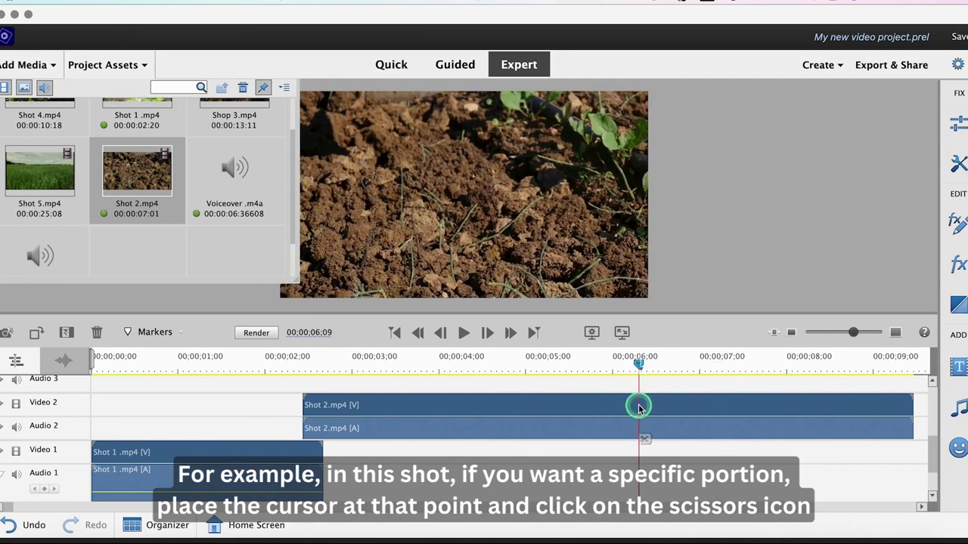
pyautogui.click(639, 408)
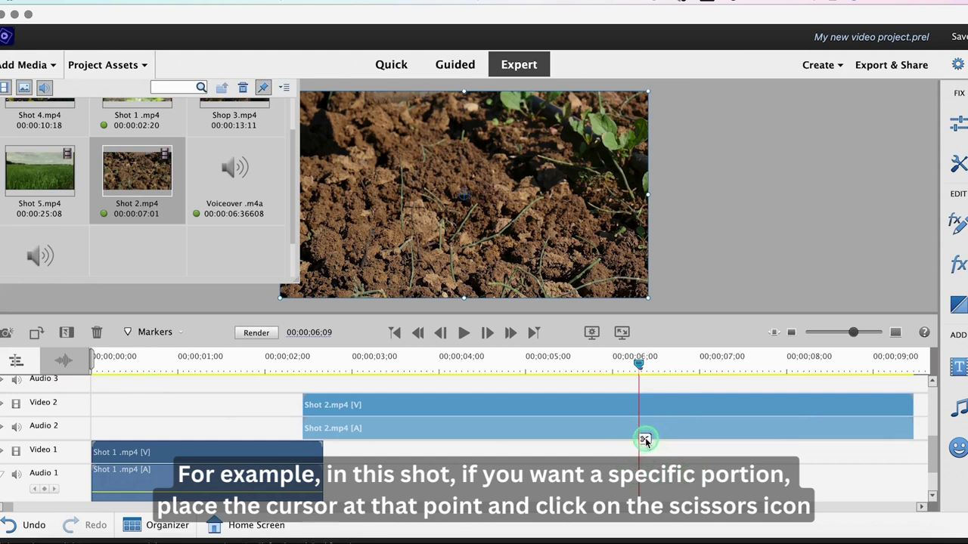
pyautogui.click(644, 439)
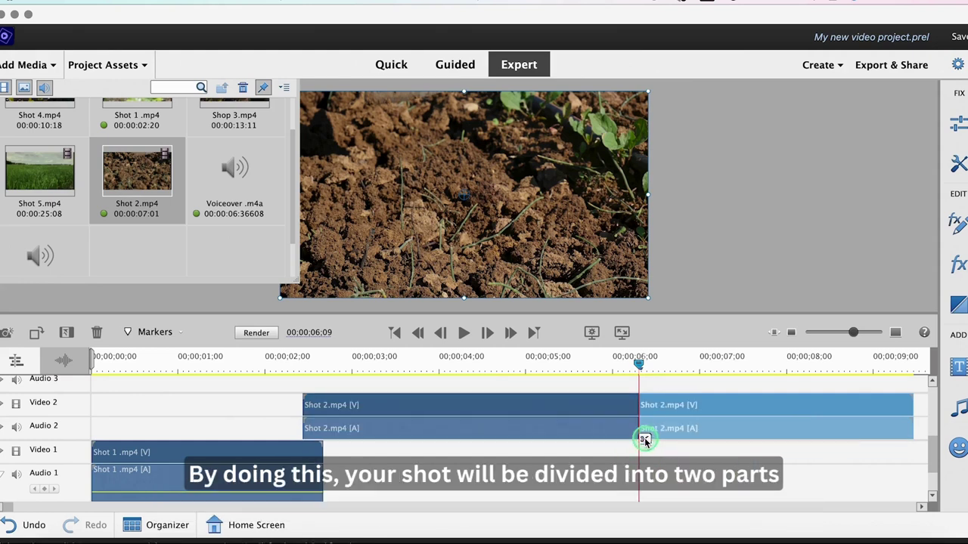
# Step: Move the playhead back to 00;00;05;29 and delete the second part of the split Shot 2 clip
pyautogui.moveTo(639, 367); pyautogui.dragTo(609, 367)
pyautogui.click(676, 387)
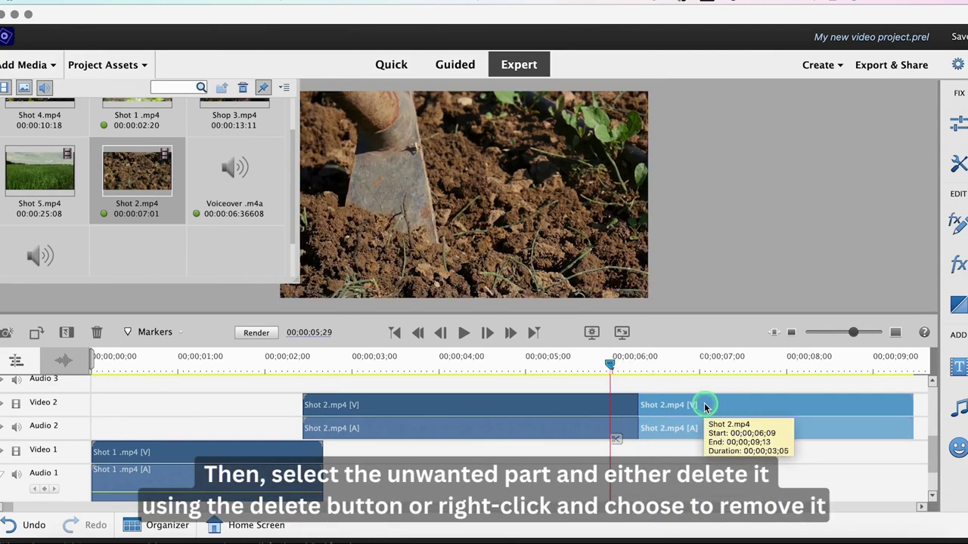
pyautogui.rightClick(704, 408)
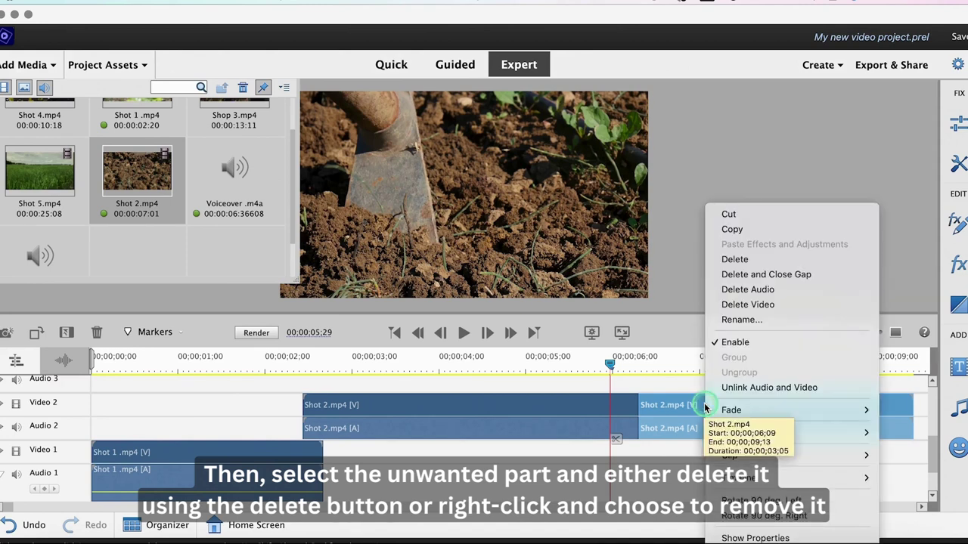
pyautogui.click(765, 259)
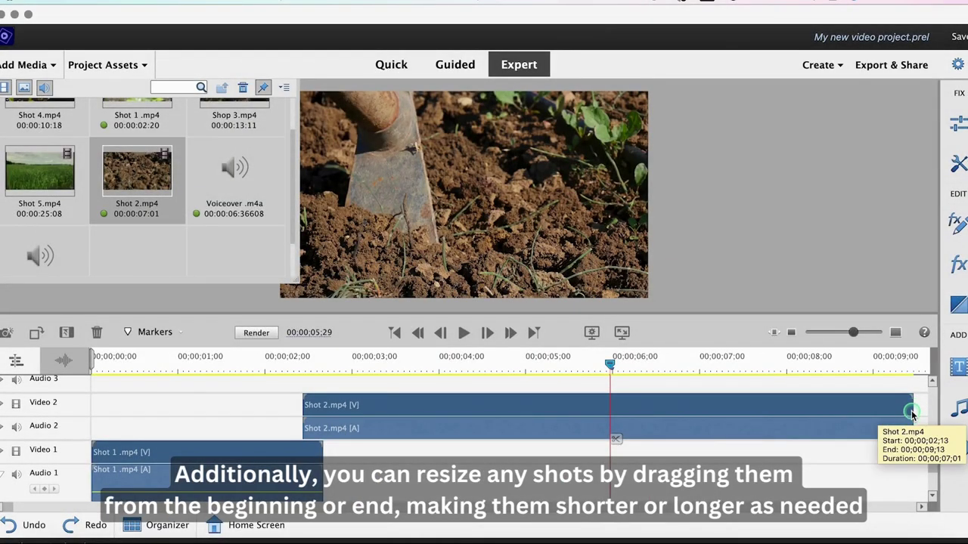
# Step: Shorten the Shot 2 clip on the Video 2 track by trimming its end
pyautogui.moveTo(911, 412); pyautogui.dragTo(612, 419)
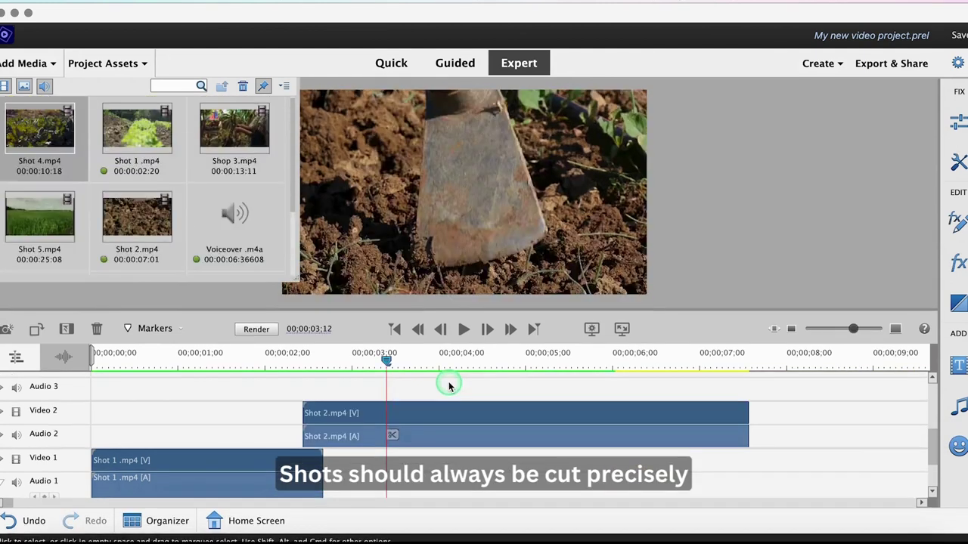
# Step: Split the Shot 2 clip on the Video 2 track at 00;00;04;26
pyautogui.click(395, 367)
pyautogui.moveTo(401, 363); pyautogui.dragTo(521, 370)
pyautogui.click(520, 435)
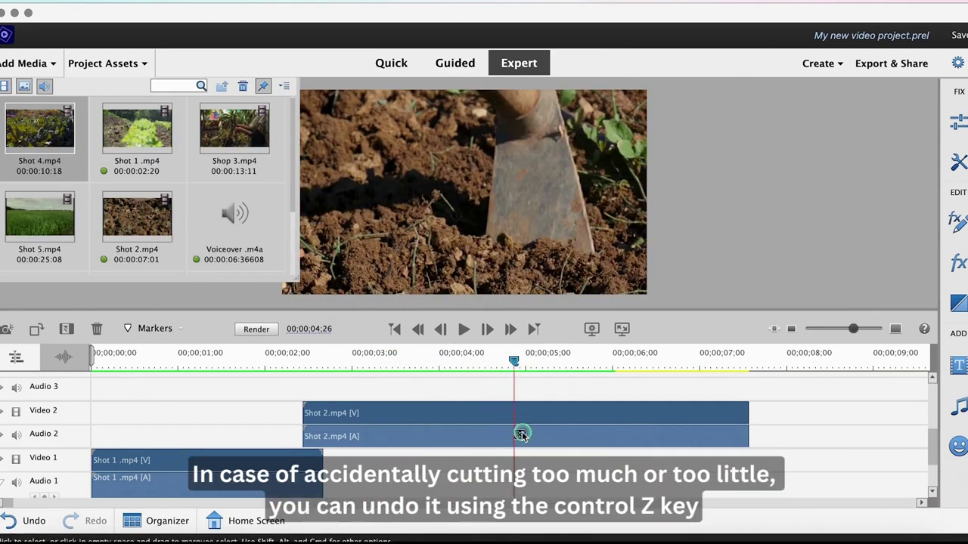
# Step: Replace the Shot 2 split with one at 00;00;04;29 and delete the part of the clip after it
pyautogui.moveTo(514, 360); pyautogui.dragTo(523, 358)
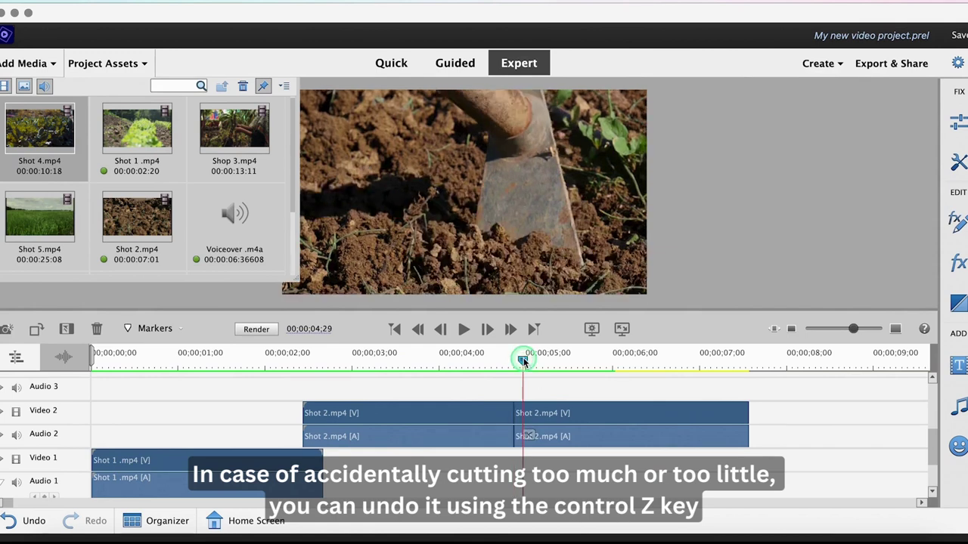
pyautogui.hotkey('ctrl', 'z')
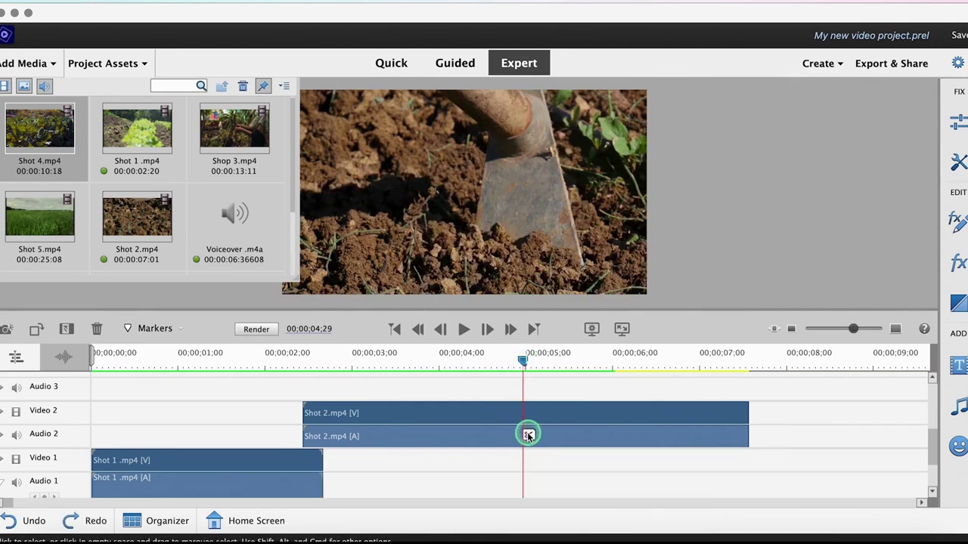
pyautogui.hotkey('ctrl', 'shift', 'z')
pyautogui.click(570, 415)
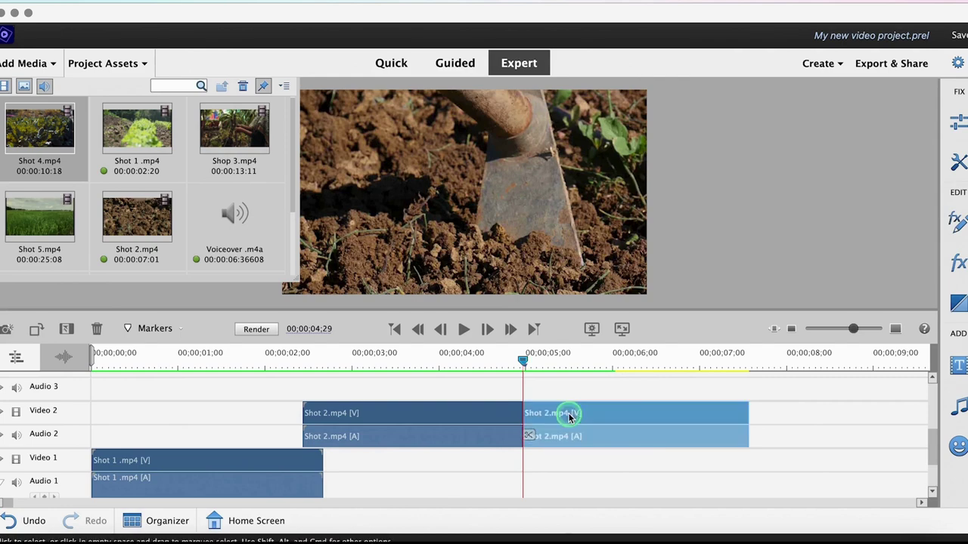
pyautogui.press('Delete')
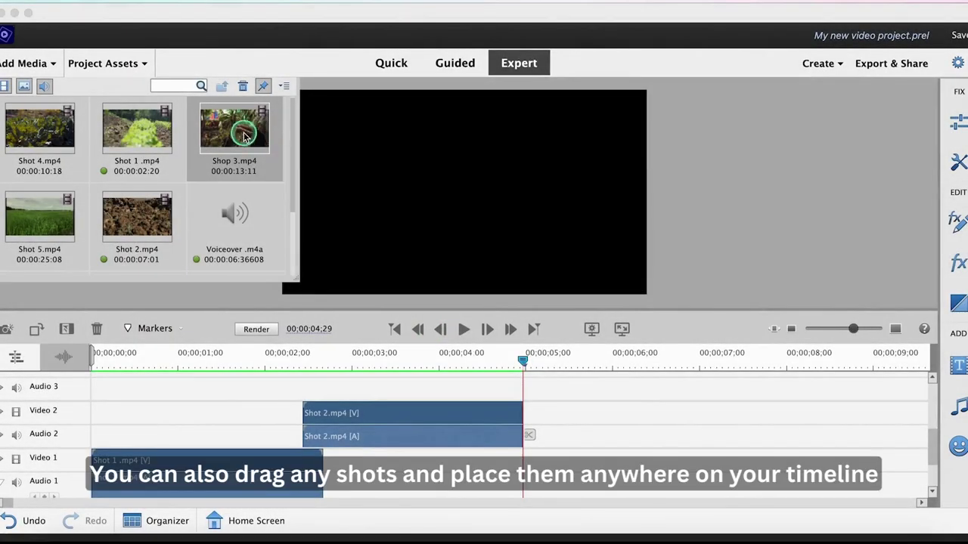
# Step: Place Shop 3.mp4 directly after Shot 2 on the Video 2 track and cut away its footage after 00;00;06;28
pyautogui.moveTo(581, 418); pyautogui.dragTo(531, 429)
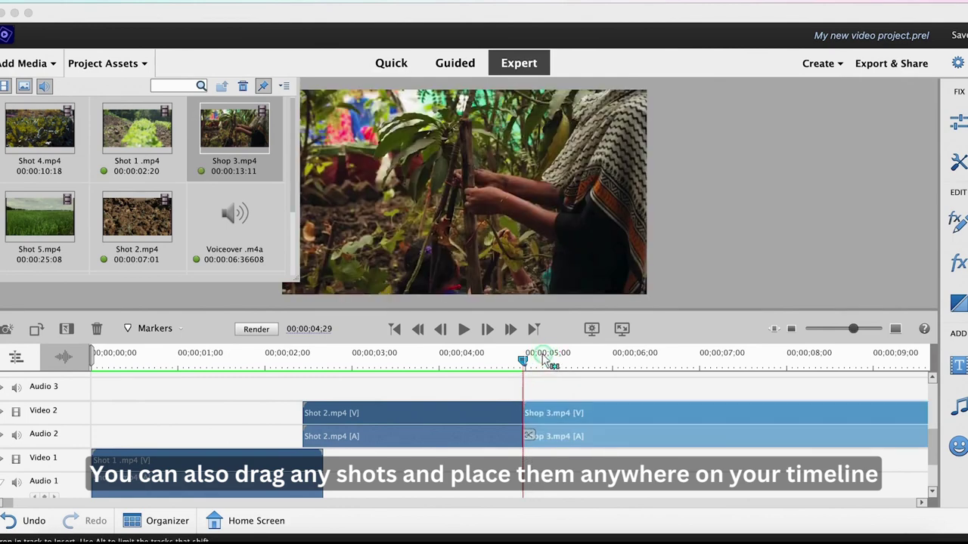
pyautogui.click(610, 361)
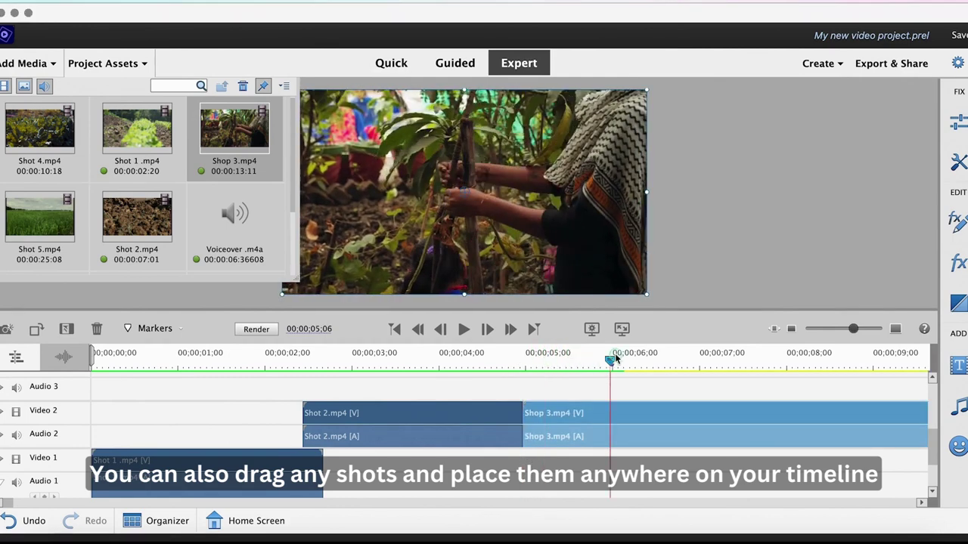
pyautogui.click(679, 361)
pyautogui.click(685, 435)
pyautogui.press('Delete')
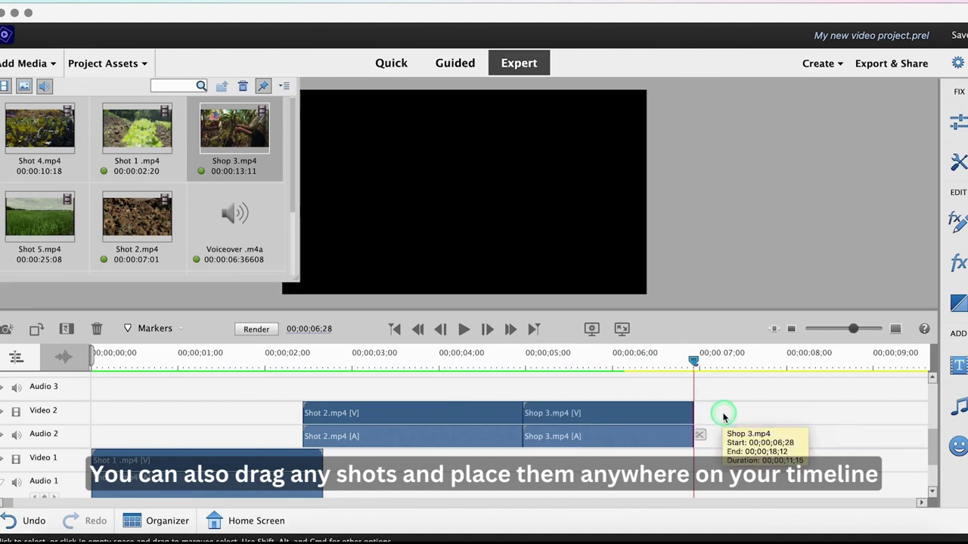
# Step: With the playhead at 00;00;06;16, save the project and render the timeline's video preview
pyautogui.click(659, 355)
pyautogui.hotkey('ctrl', 's')
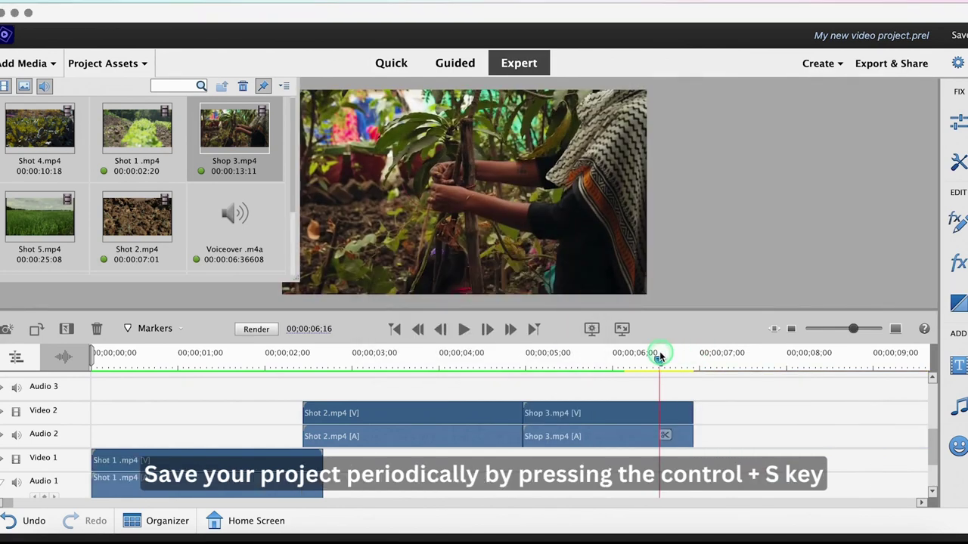
pyautogui.hotkey('ctrl', 's')
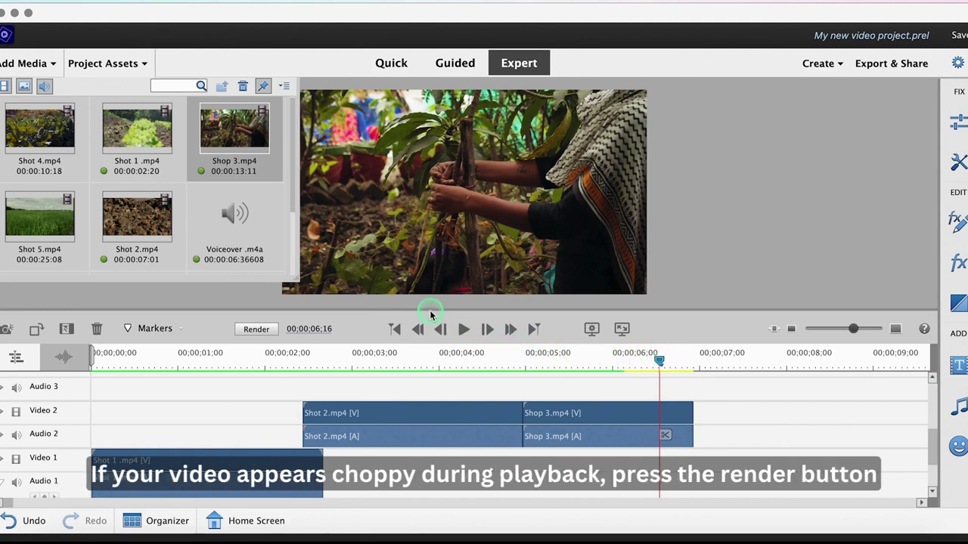
pyautogui.click(256, 329)
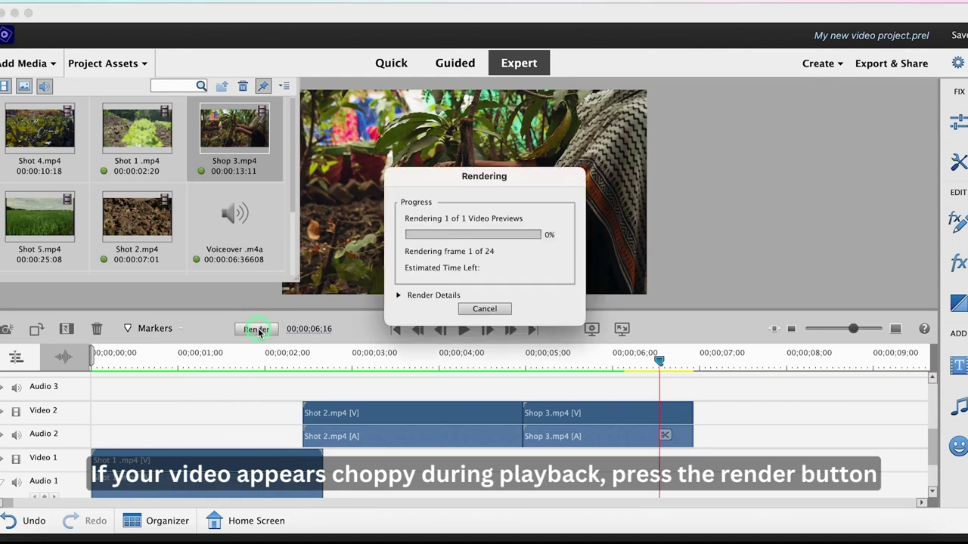